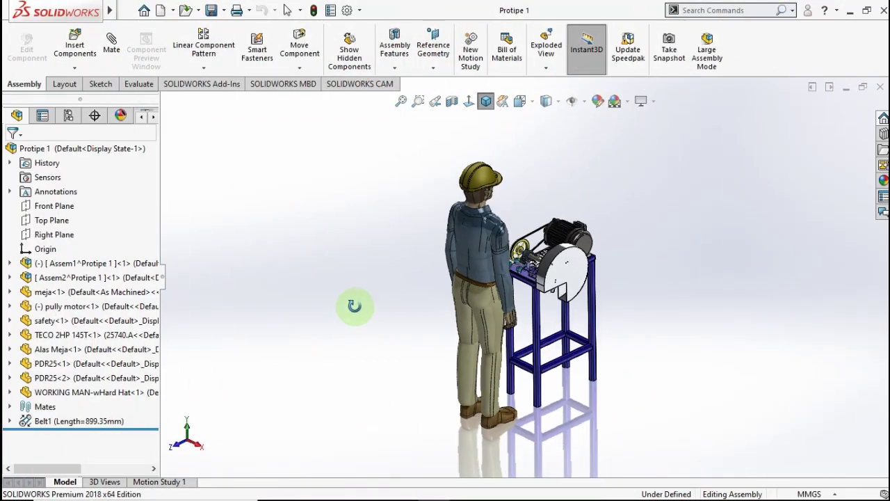
Orbit the Protipe 1 assembly to a new angle showing the worker beside the pulley machine
mouse_move(355, 306)
middle_down()
mouse_move(376, 258)
mouse_move(407, 256)
mouse_move(347, 272)
mouse_move(328, 388)
middle_up()
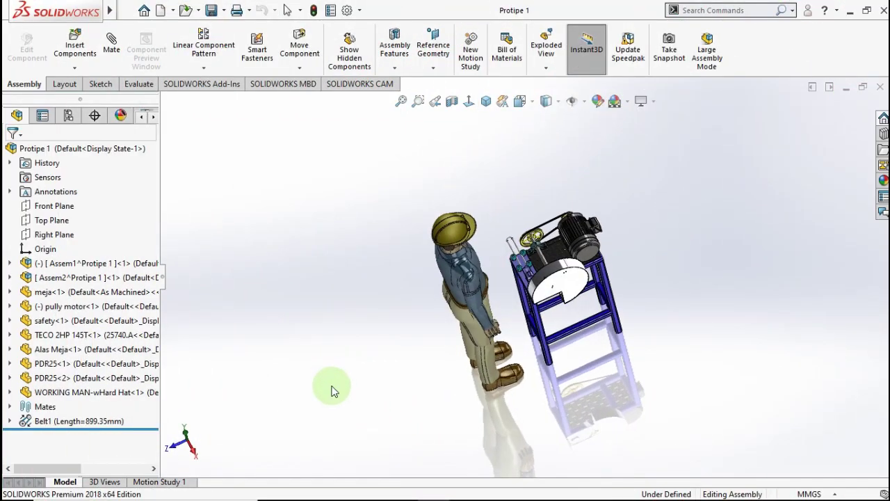
Zoom and orbit to a top view, then select the Alas Meja part and bring up its context menu
scroll(539, 260, down, 2)
scroll(543, 263, down, 2)
mouse_move(543, 264)
middle_down()
mouse_move(526, 331)
mouse_move(571, 257)
middle_up()
click(568, 256)
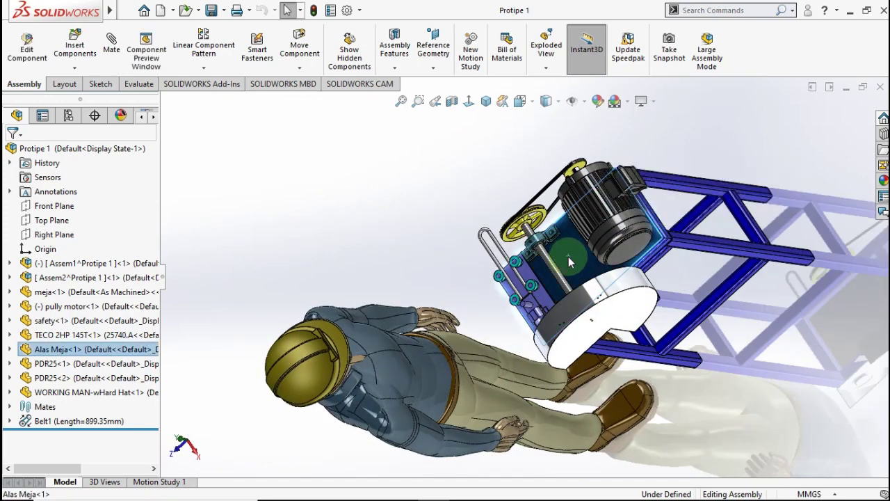
right_click(568, 257)
Start Sketch4 on the Alas Meja face and turn the view normal to it
click(602, 70)
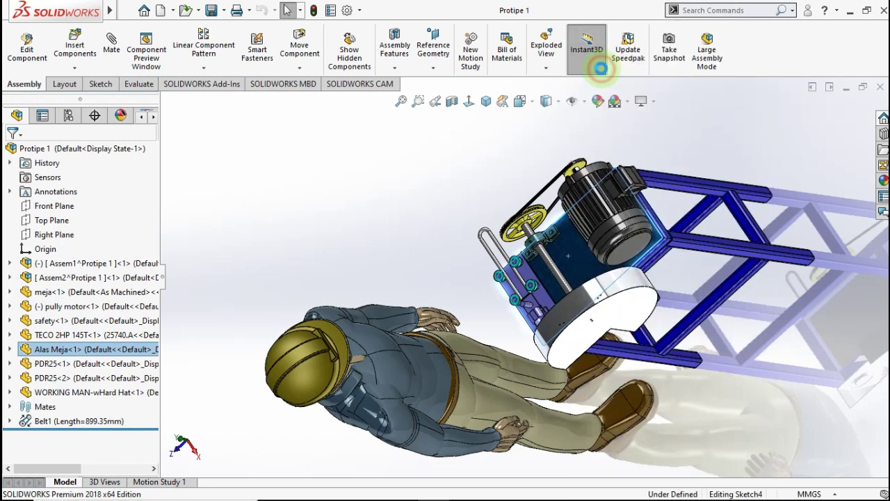
click(468, 102)
click(410, 224)
scroll(508, 217, down, 2)
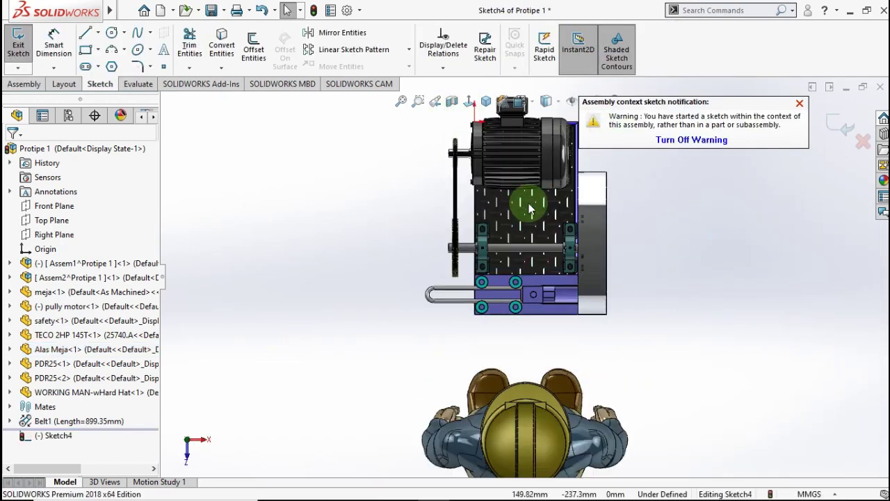
scroll(526, 204, down, 2)
scroll(527, 202, down, 2)
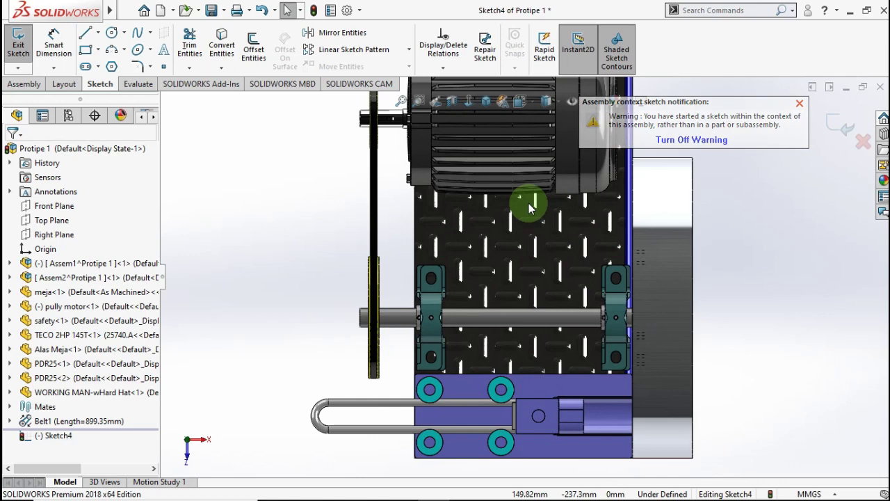
Place a point at the perforated plate's centre (x 140.70, y -270.00) and exit the sketch
click(163, 66)
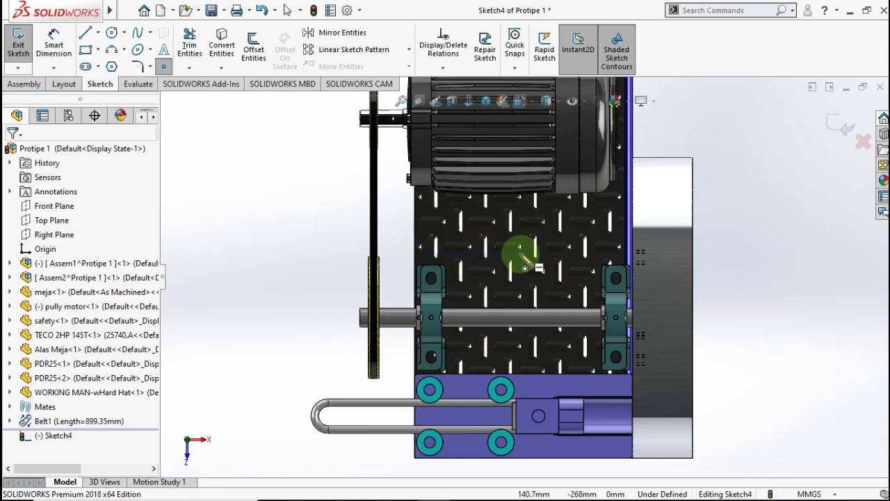
click(520, 254)
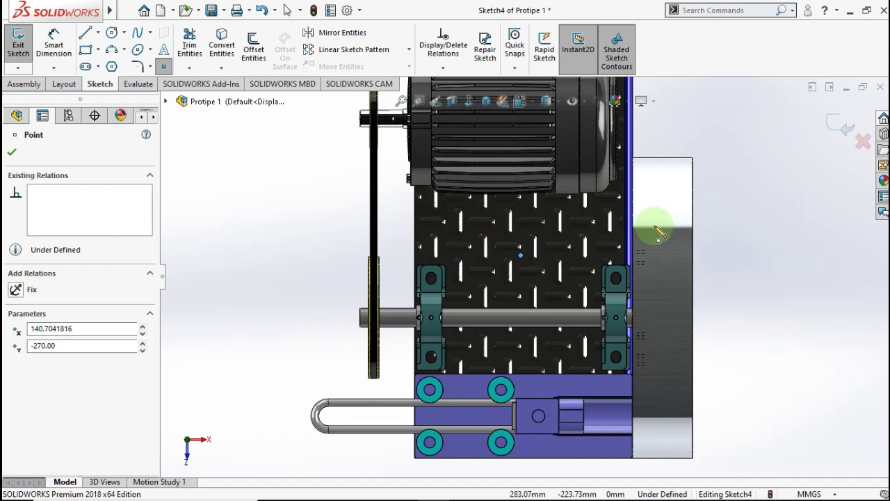
click(11, 154)
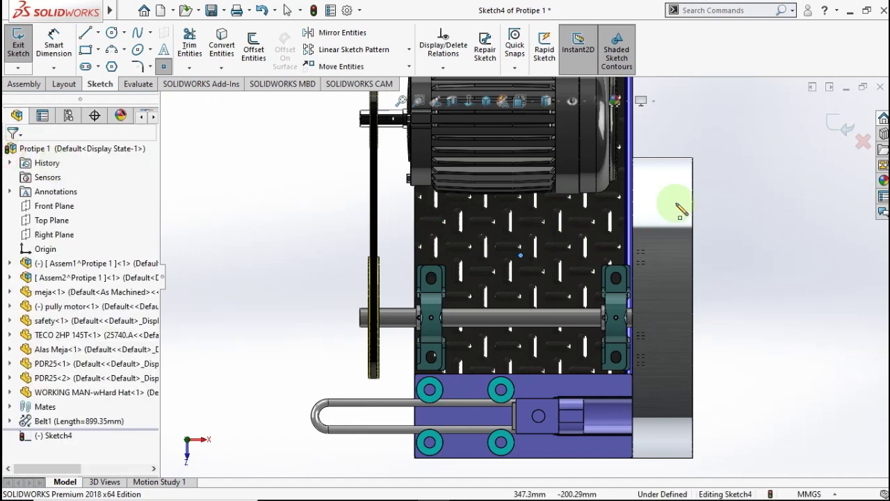
click(839, 124)
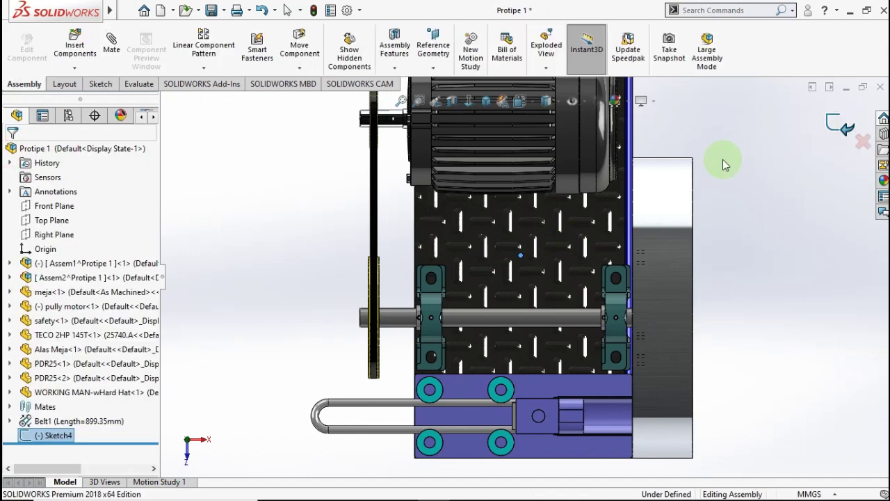
Orbit and zoom out to a rear view of the worker
click(698, 204)
mouse_move(699, 204)
middle_down()
mouse_move(642, 142)
mouse_move(639, 199)
middle_up()
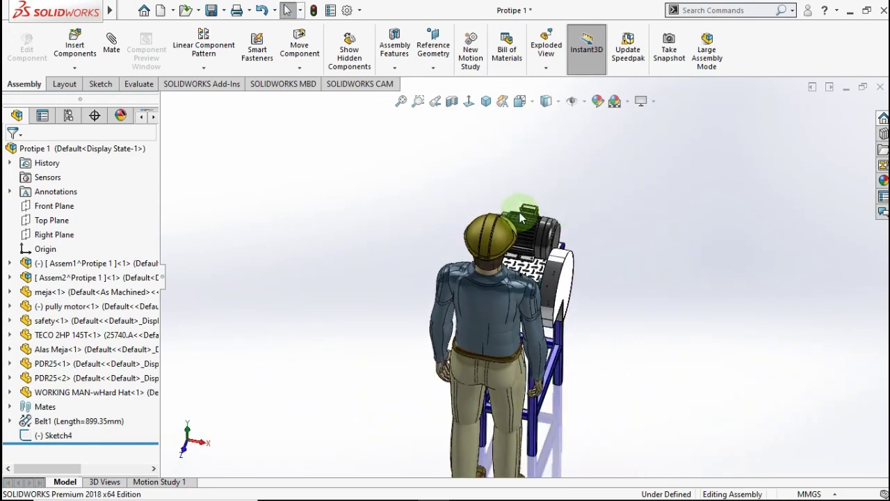
scroll(437, 163, up, 2)
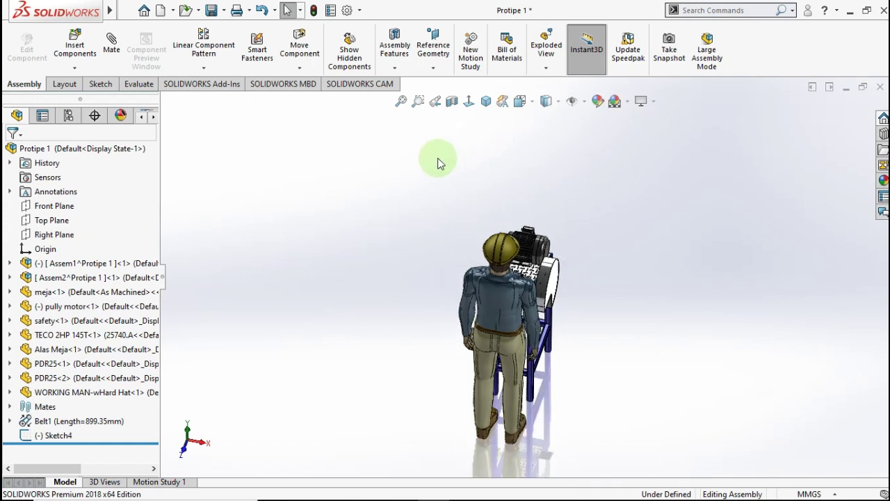
Create PLANE2 offset 1100 mm from the Top Plane
click(433, 67)
click(438, 84)
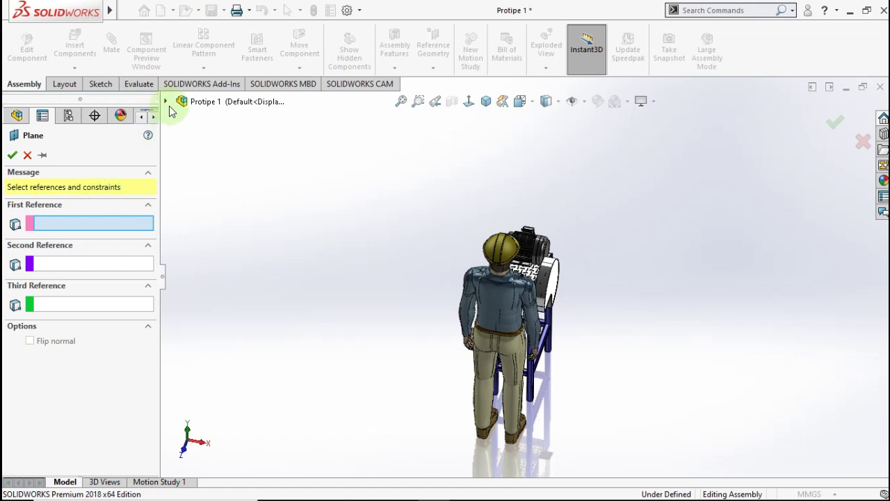
click(168, 104)
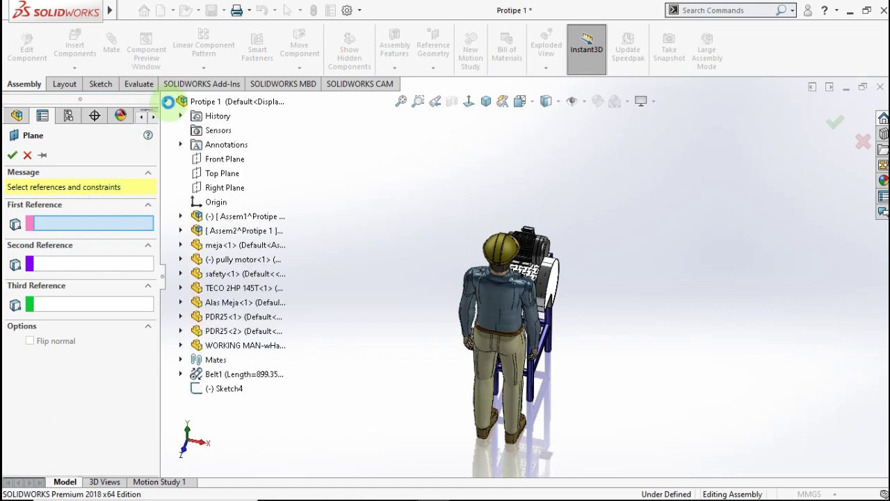
click(206, 176)
text(1100)
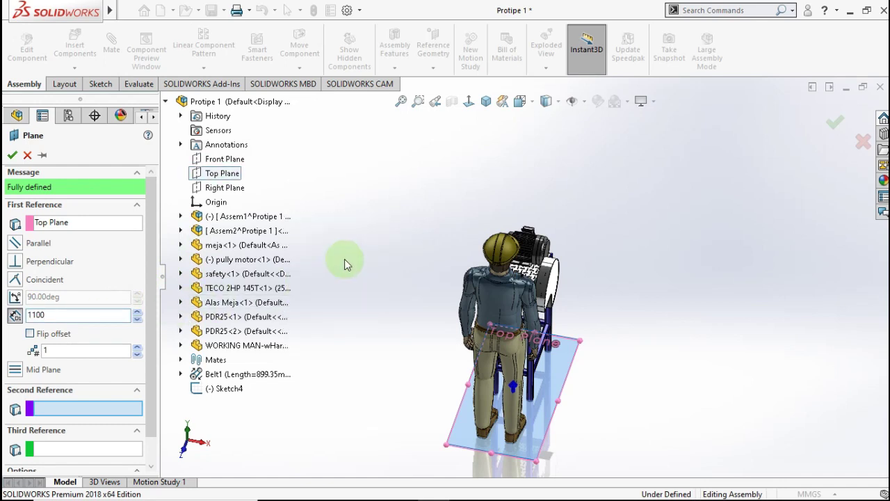
click(396, 220)
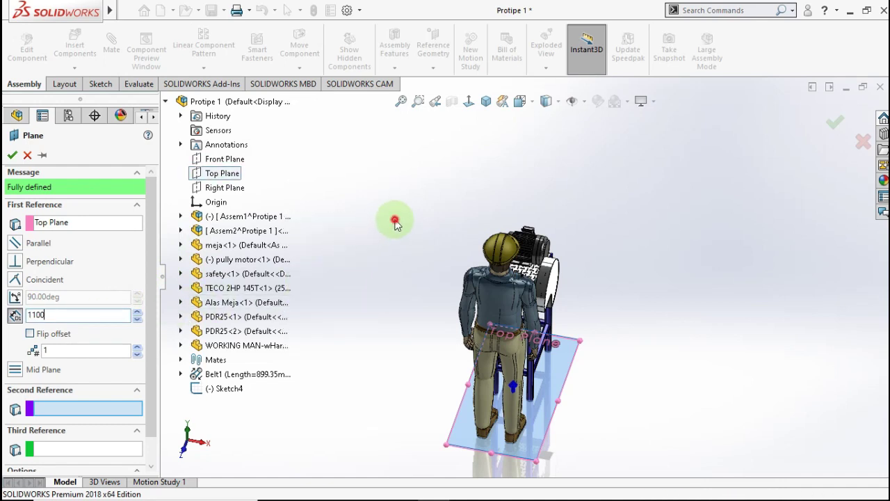
click(17, 155)
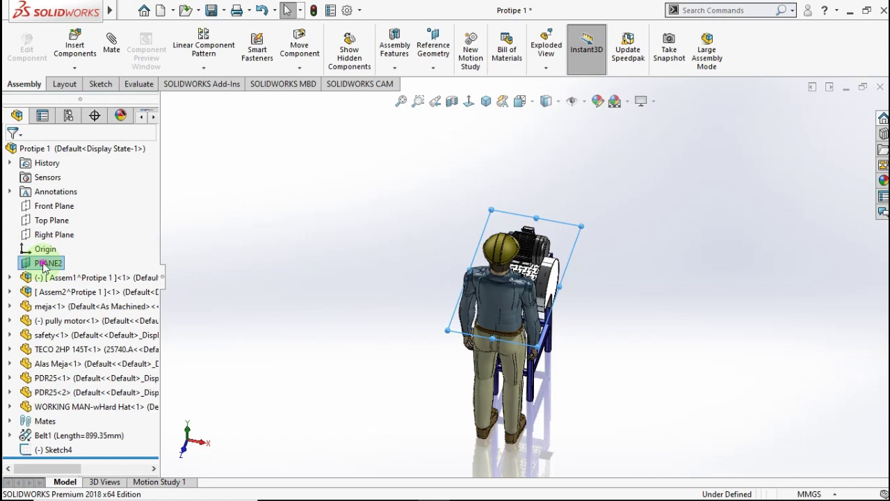
Start a sketch on PLANE2 and draw a circle centred on the sketch point around the worker and machine
right_click(48, 268)
click(55, 223)
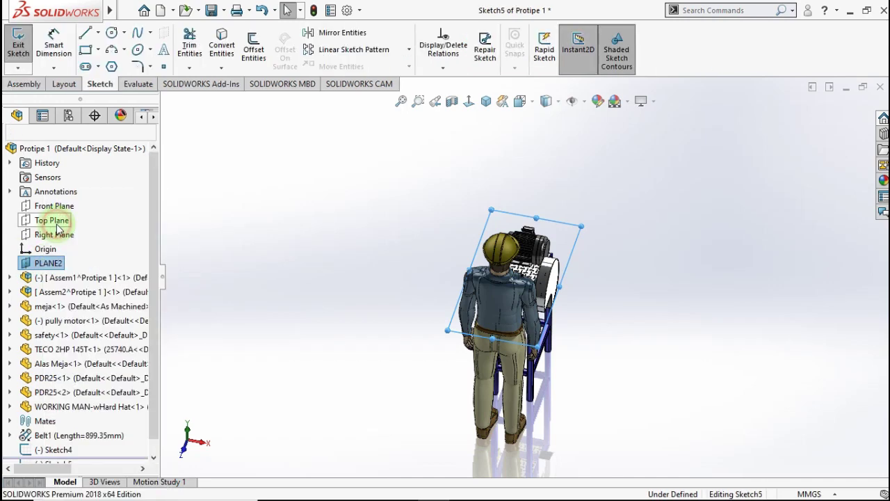
click(467, 103)
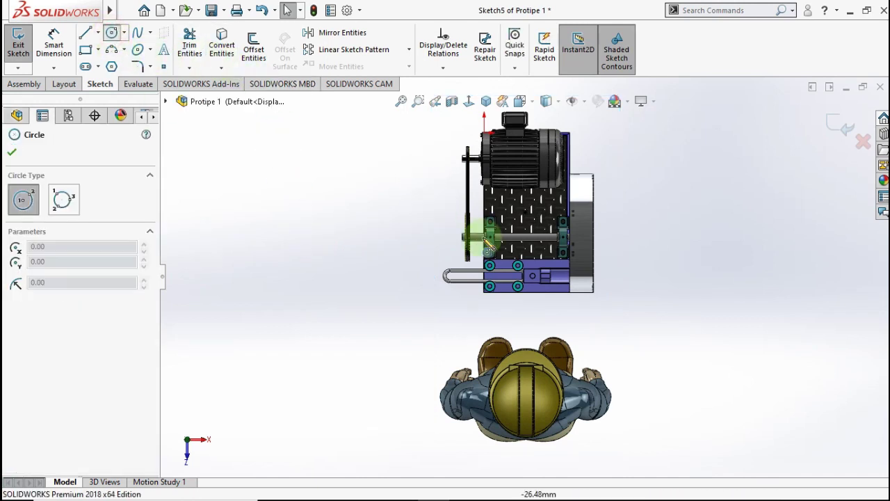
click(530, 214)
scroll(619, 200, up, 3)
scroll(633, 191, up, 2)
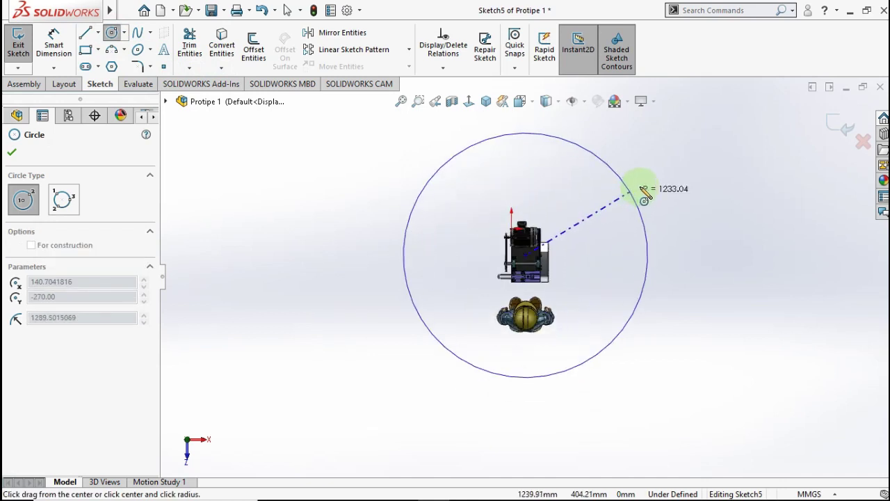
click(648, 188)
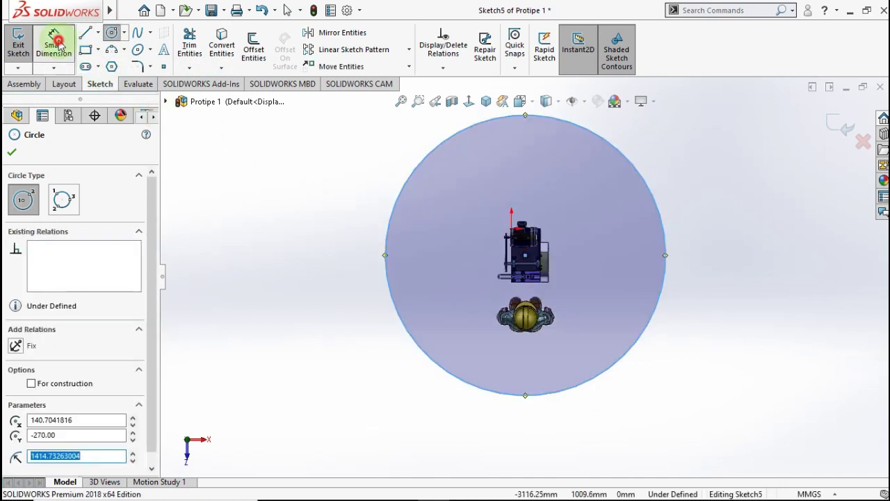
Dimension the circle's diameter as 4000
click(57, 43)
click(407, 182)
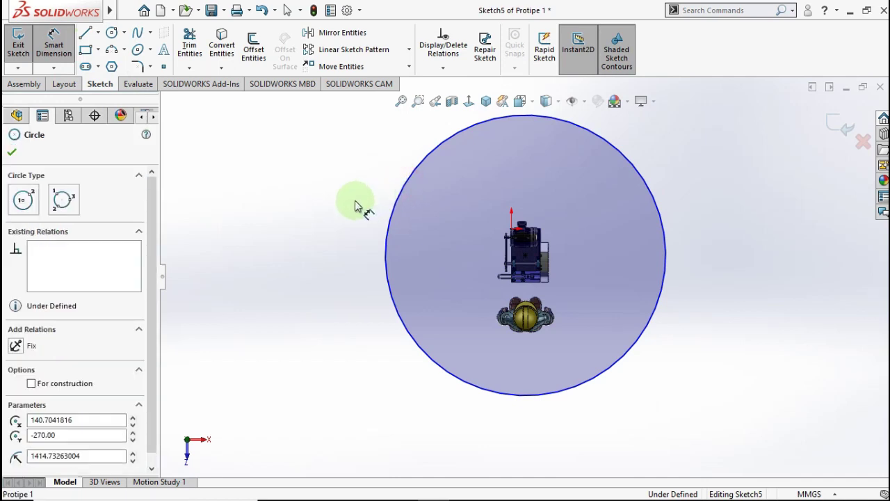
click(284, 226)
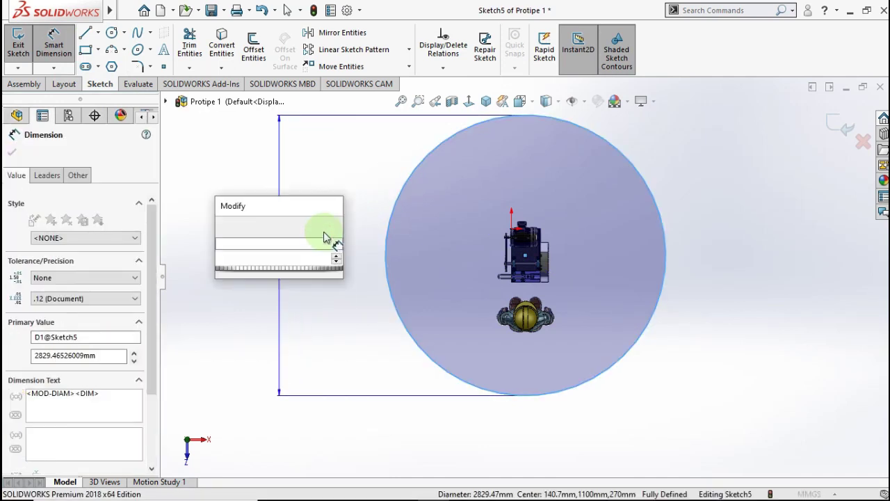
text(4000)
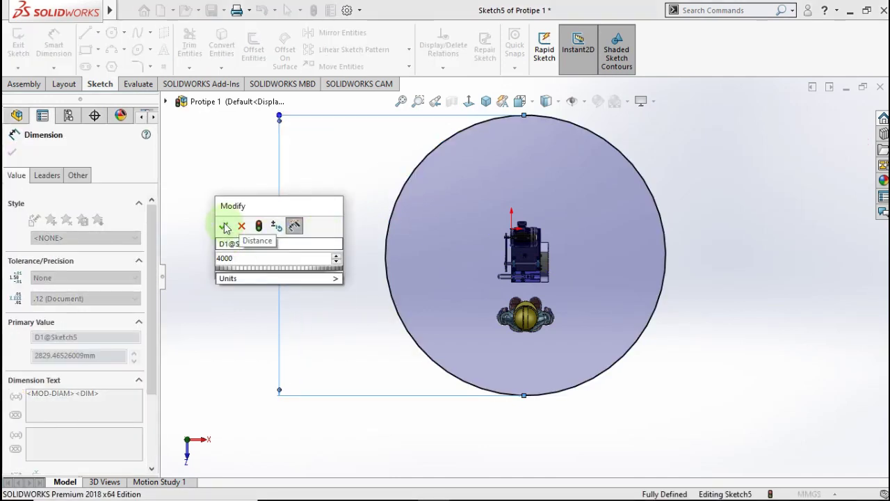
click(224, 226)
click(209, 223)
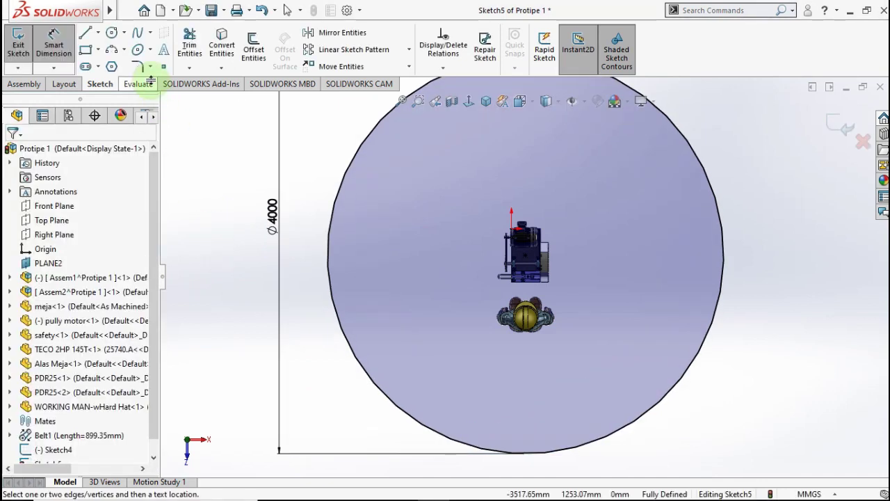
Place sketch points on the circle's left, right, top and bottom quadrants, then exit the sketch
click(164, 66)
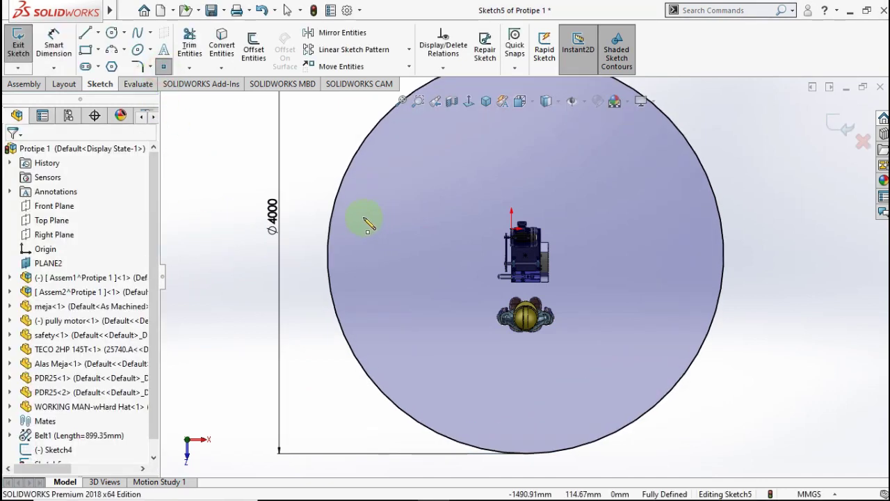
click(328, 255)
click(724, 255)
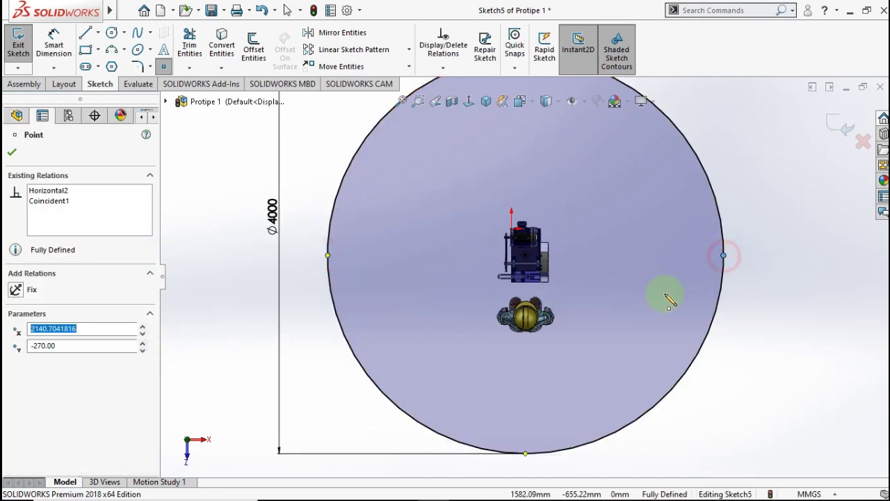
key(f)
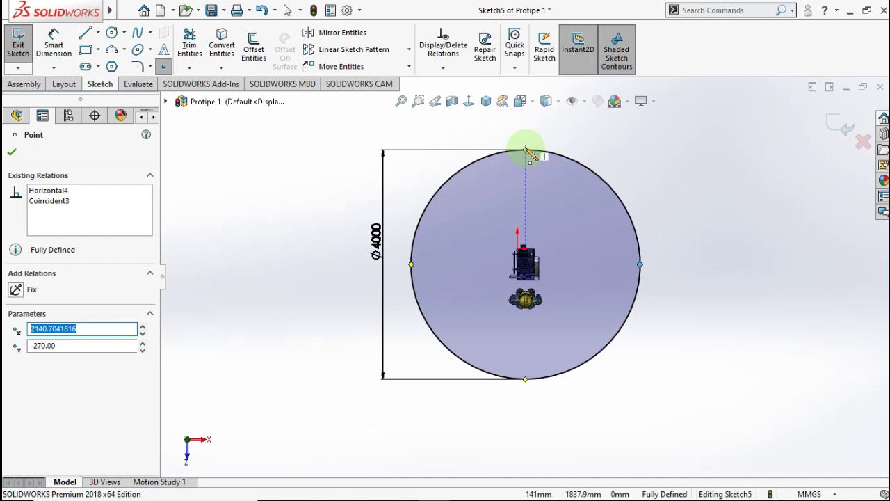
click(525, 151)
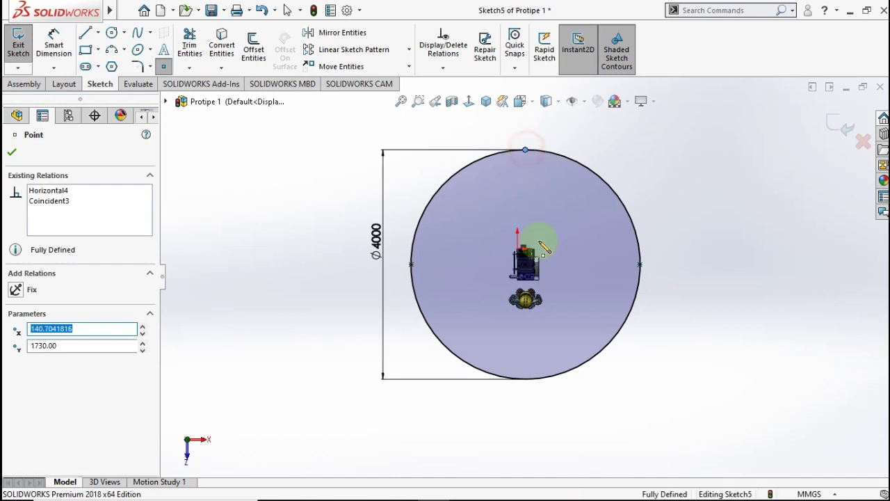
click(526, 379)
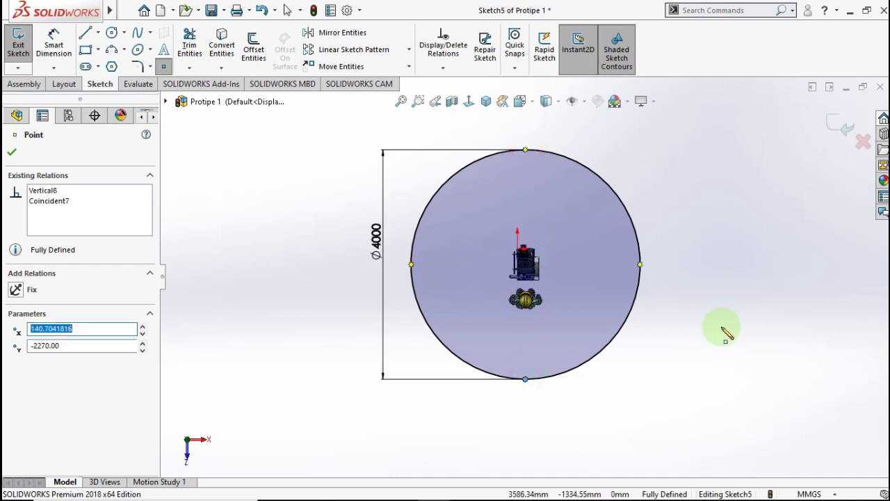
click(837, 124)
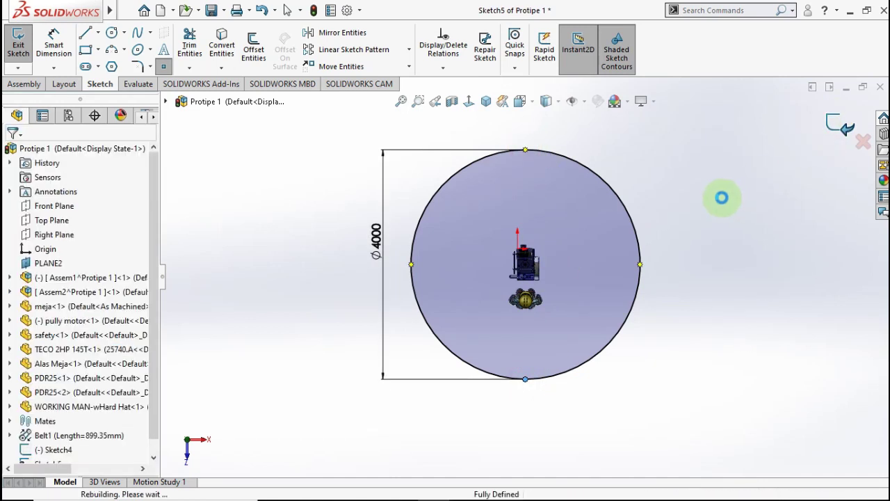
Start a new reference plane using the Front Plane as the first reference
click(672, 222)
mouse_move(651, 258)
middle_down()
mouse_move(596, 232)
mouse_move(568, 154)
mouse_move(501, 155)
mouse_move(524, 210)
mouse_move(464, 292)
middle_up()
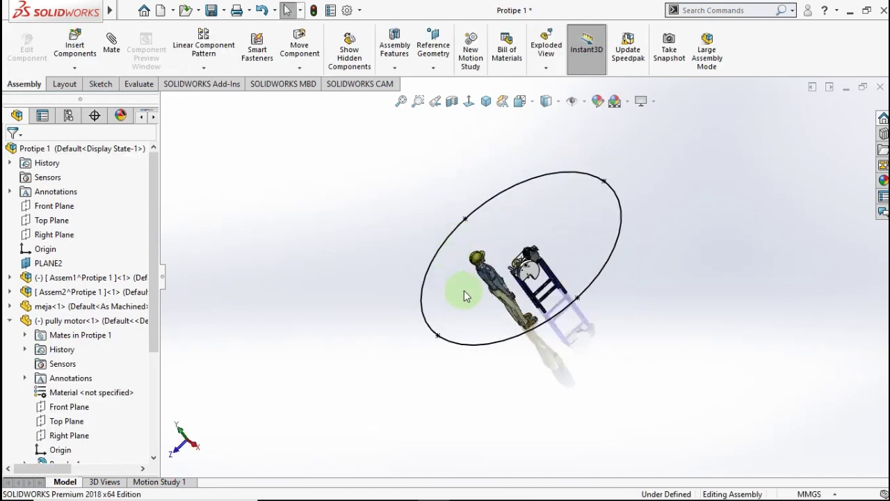
scroll(464, 292, down, 3)
scroll(421, 278, down, 2)
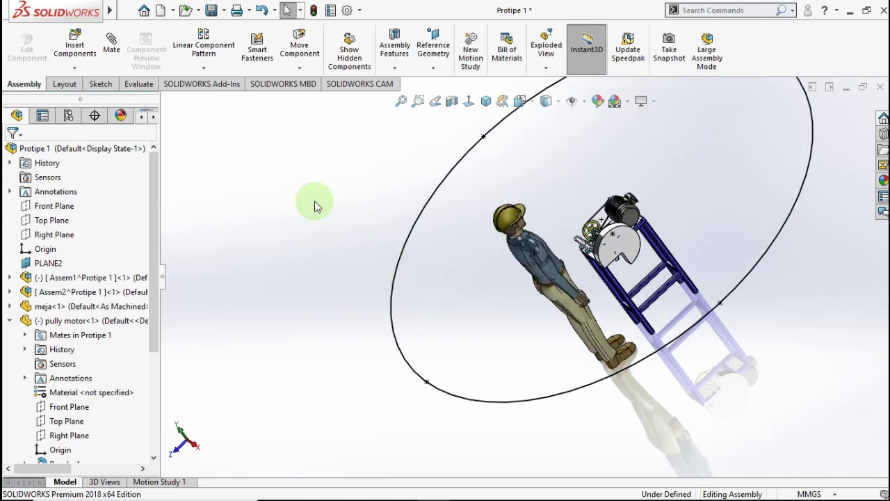
click(434, 69)
click(440, 81)
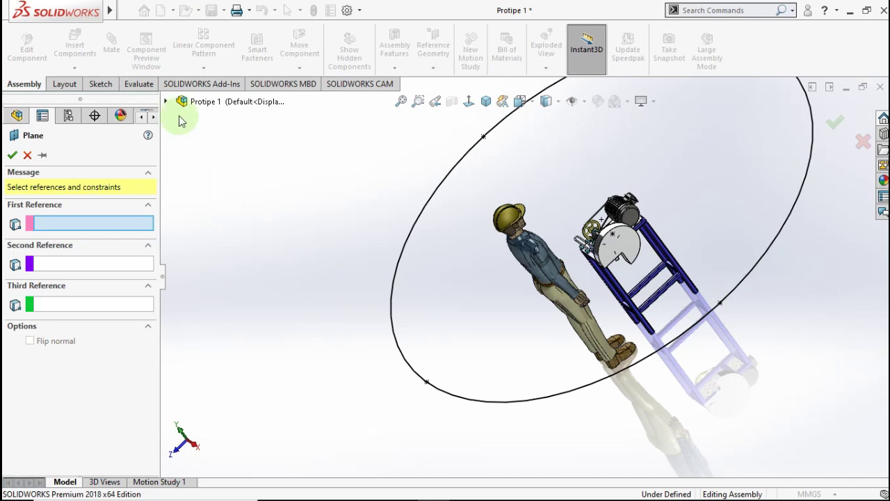
click(166, 103)
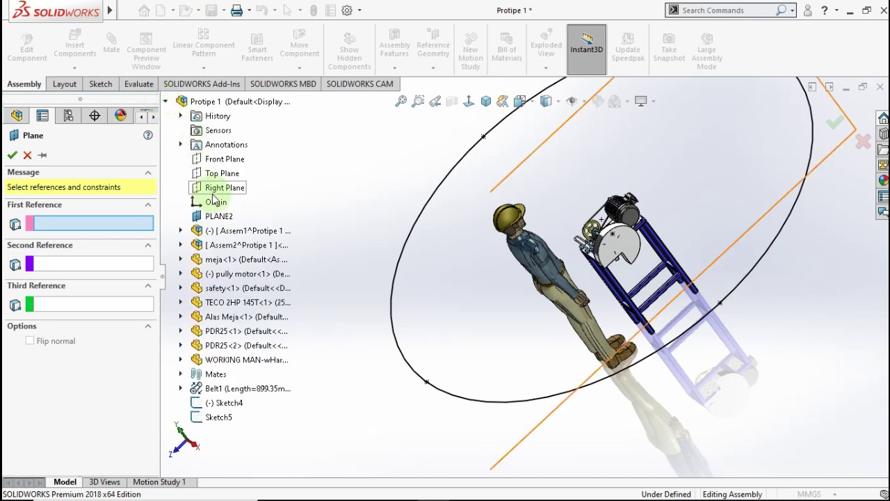
click(217, 158)
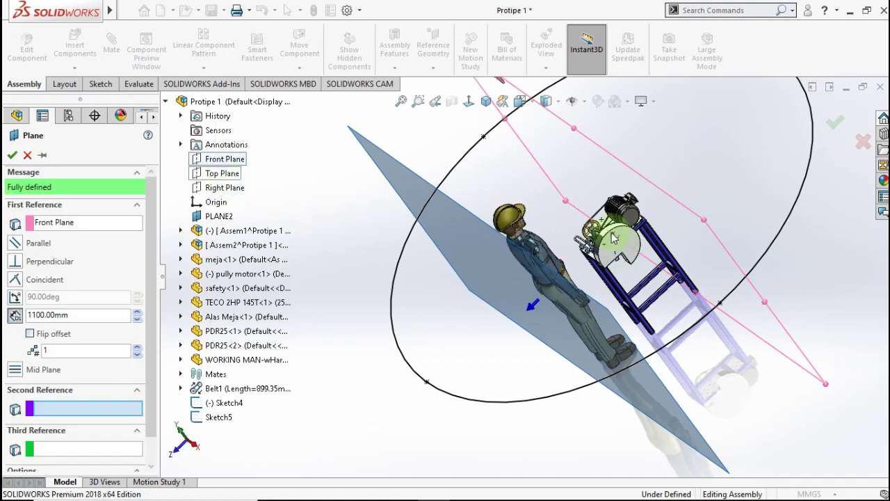
Add Point1@Sketch4 as the second reference and confirm PLANE3
scroll(613, 238, down, 2)
scroll(598, 242, down, 2)
scroll(528, 250, down, 2)
scroll(479, 259, down, 1)
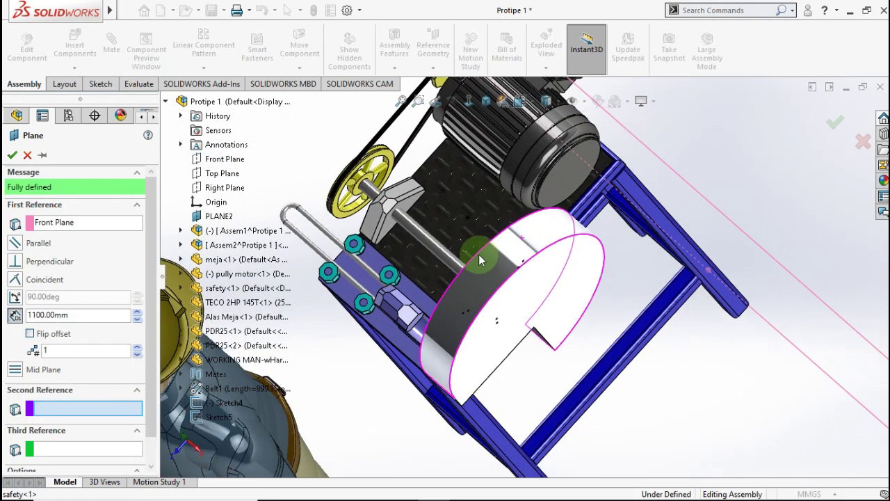
scroll(467, 218, down, 1)
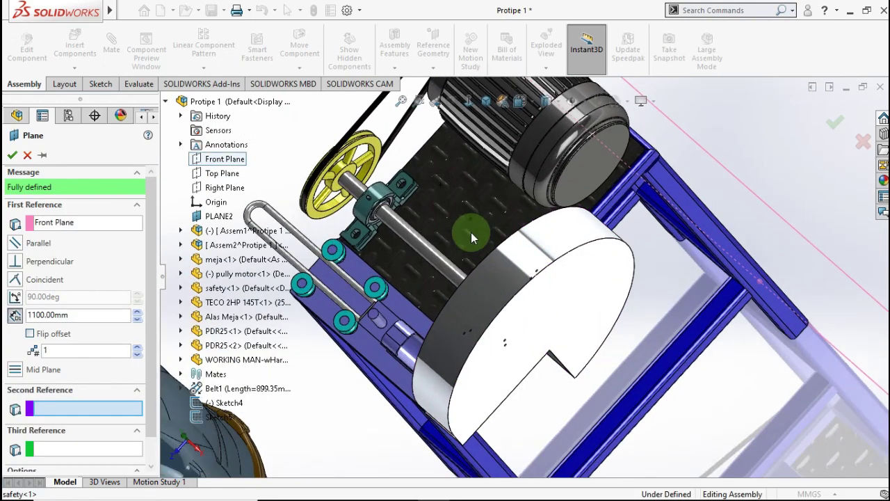
scroll(470, 232, down, 2)
scroll(475, 232, down, 2)
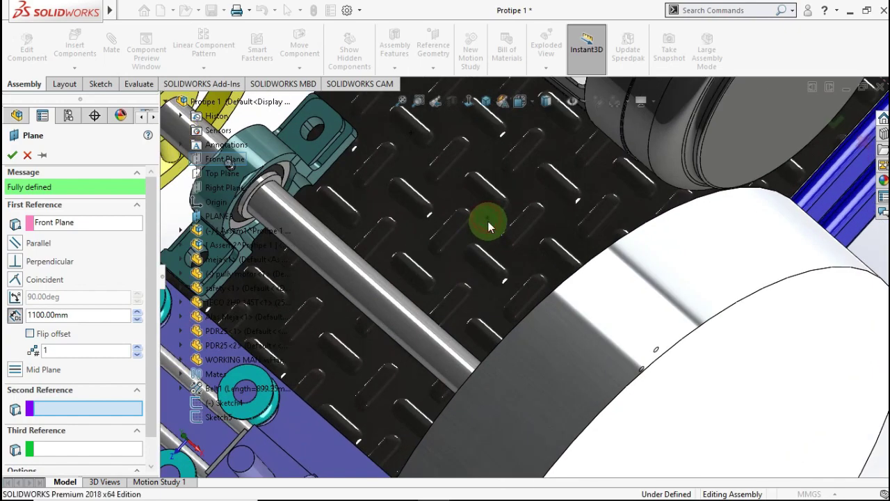
click(488, 221)
scroll(488, 259, up, 3)
scroll(489, 268, up, 3)
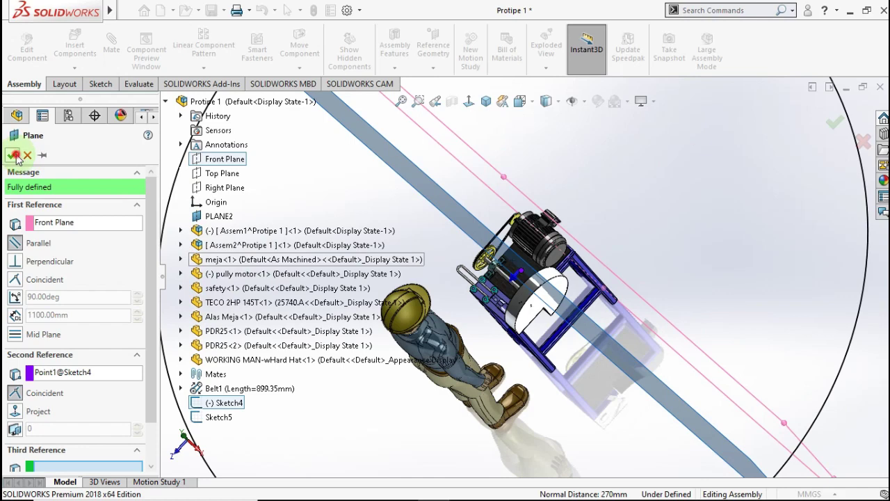
click(378, 262)
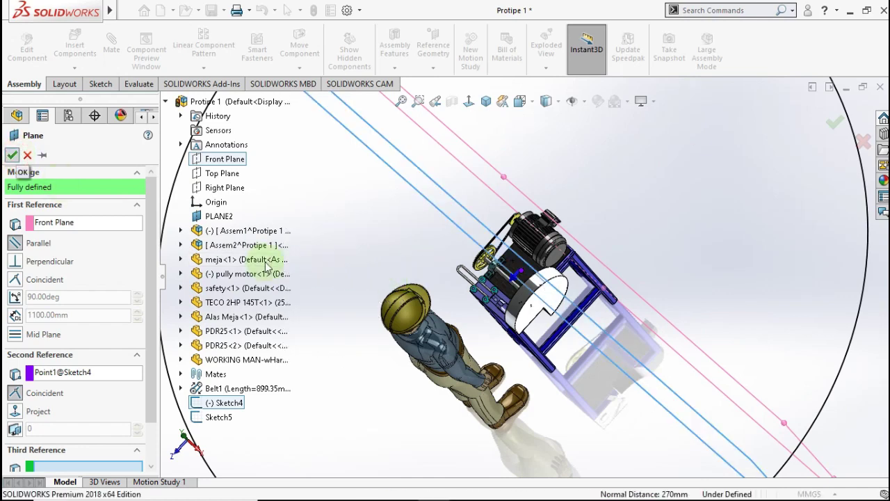
Collapse the pully motor component and fit the whole model in view
scroll(77, 306, up, 5)
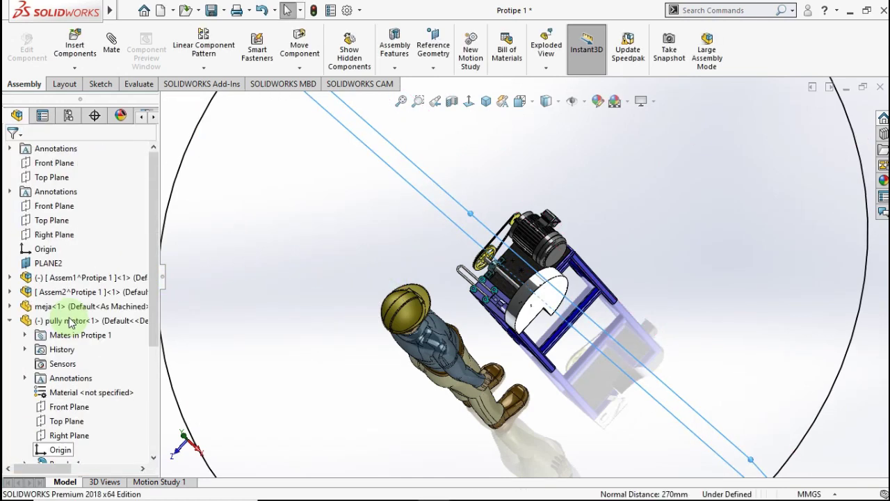
click(8, 320)
scroll(106, 341, down, 2)
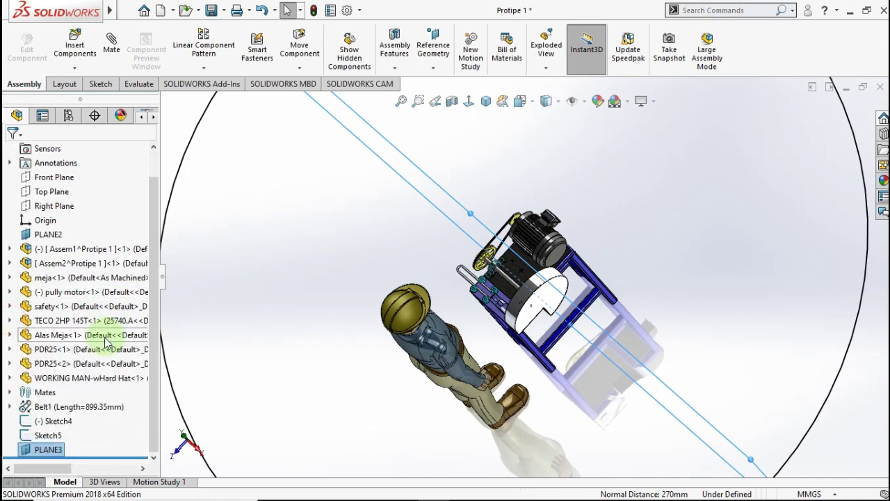
key(f)
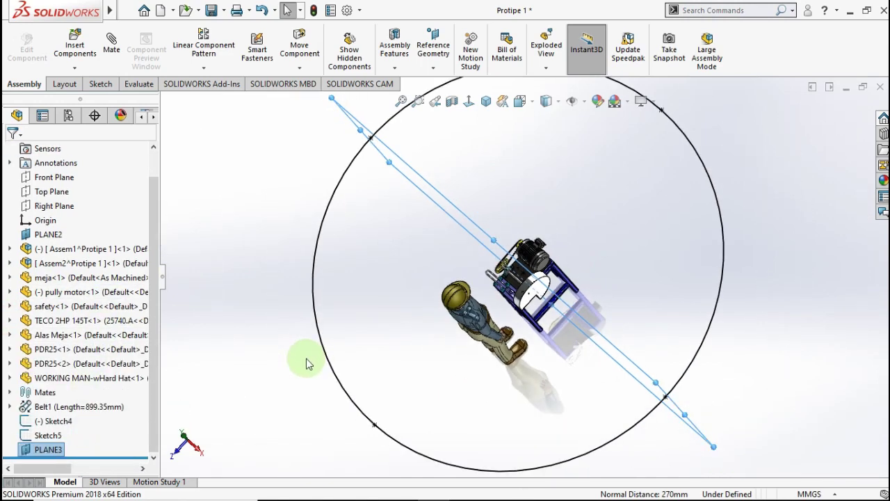
click(279, 366)
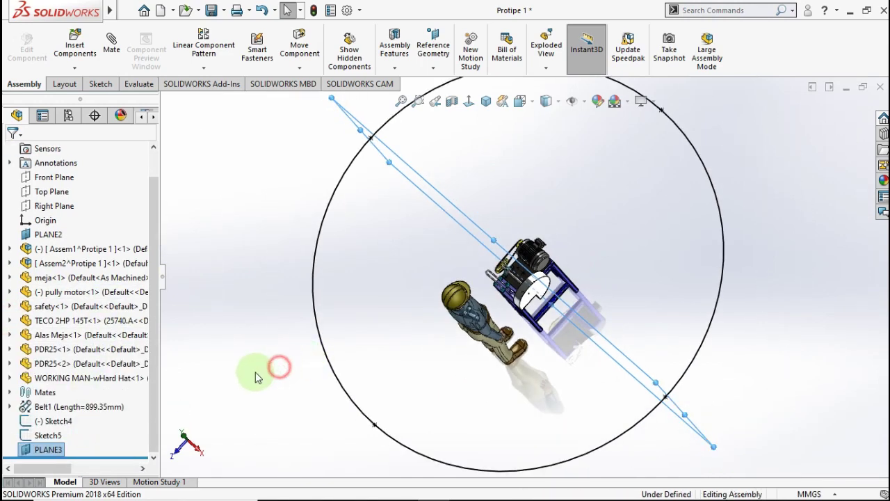
Start a sketch on PLANE3 and draw a circle centred on the horizontal line around the worker
right_click(57, 450)
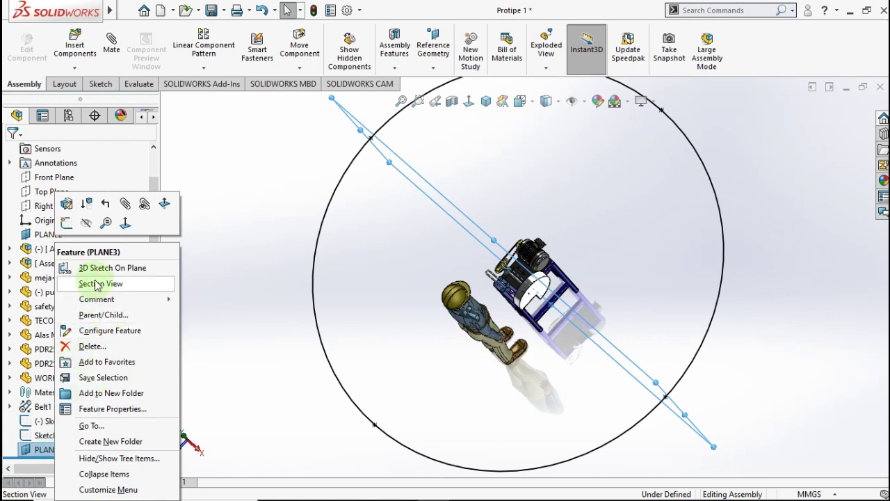
click(66, 223)
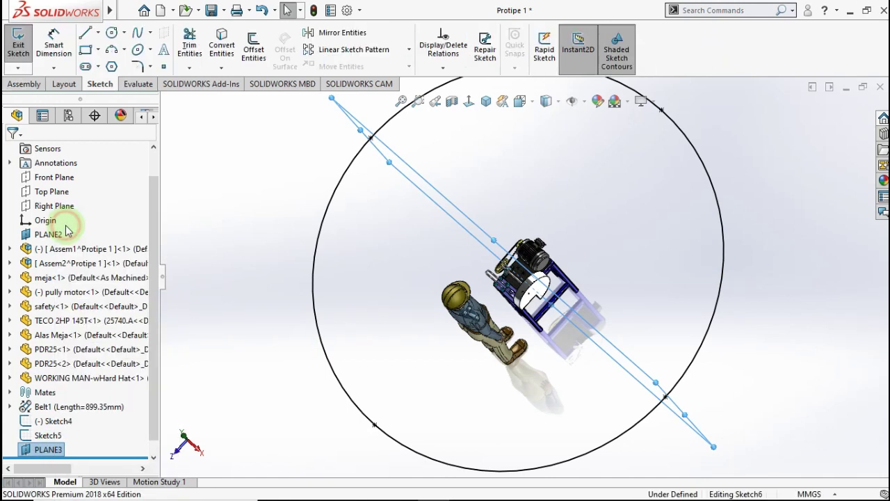
click(469, 104)
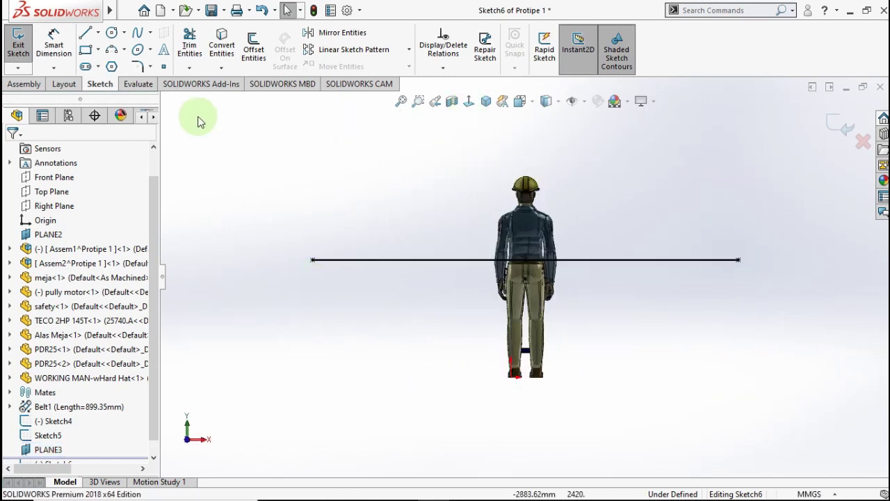
click(111, 32)
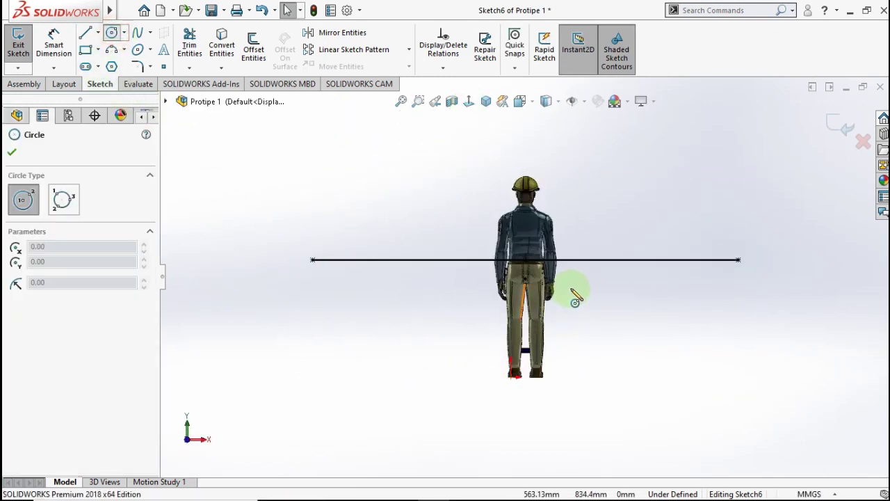
scroll(576, 292, down, 2)
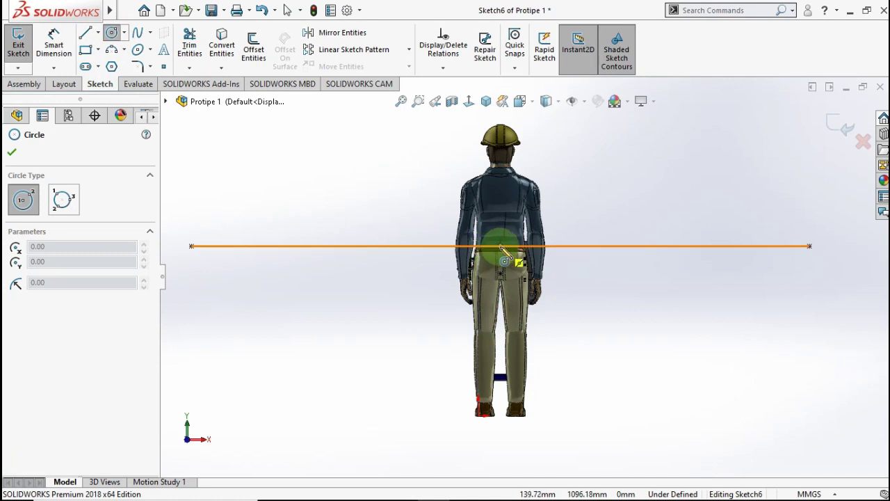
click(502, 248)
scroll(639, 205, up, 1)
scroll(656, 198, up, 1)
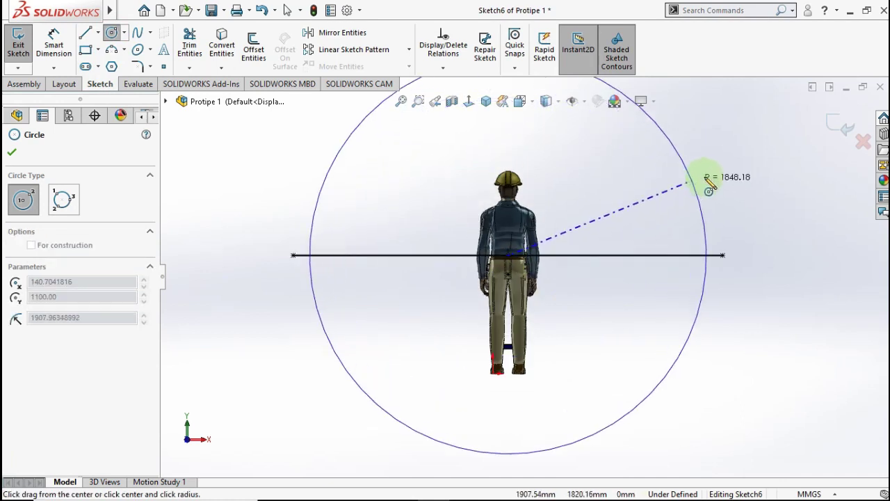
click(709, 175)
key(f)
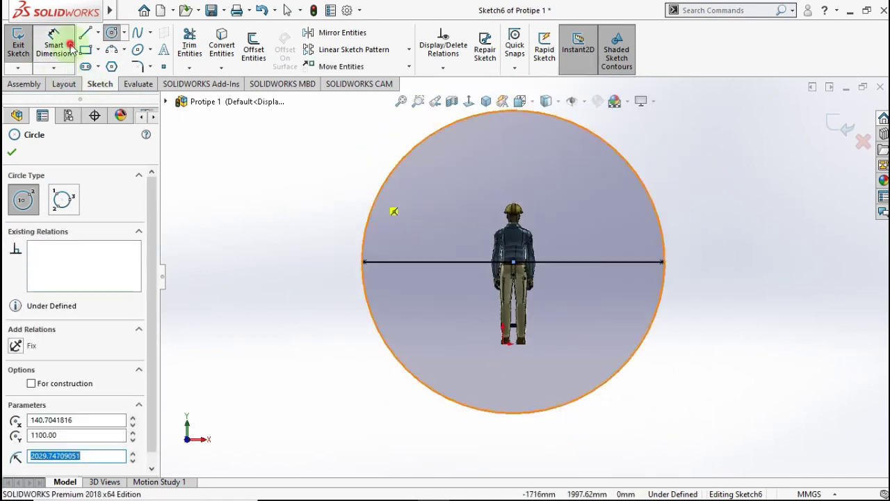
Dimension the circle's diameter to 4000
click(70, 47)
click(659, 226)
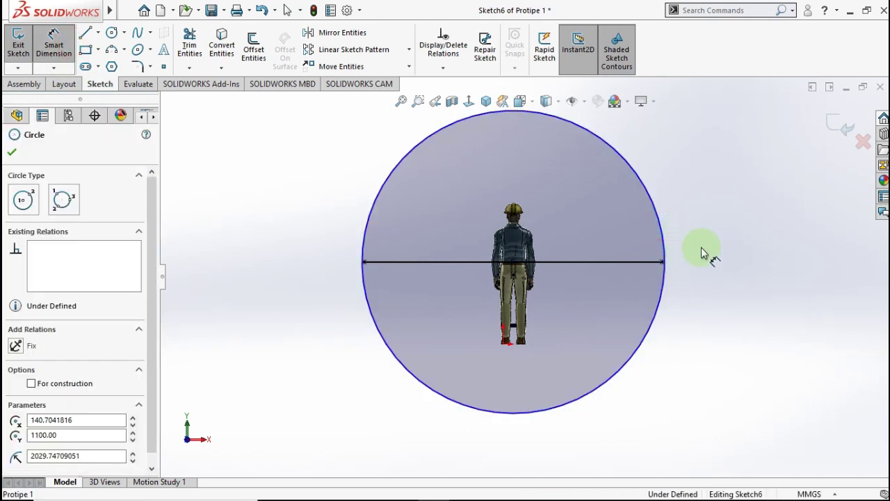
click(737, 253)
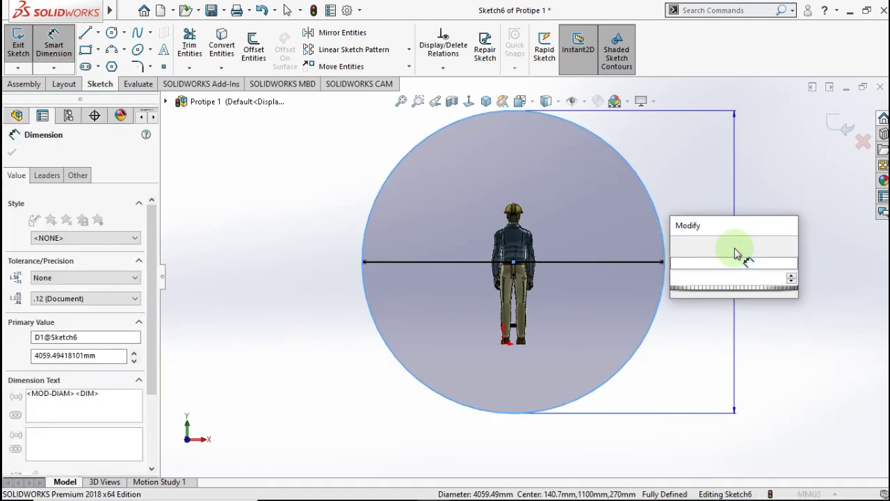
text(4000)
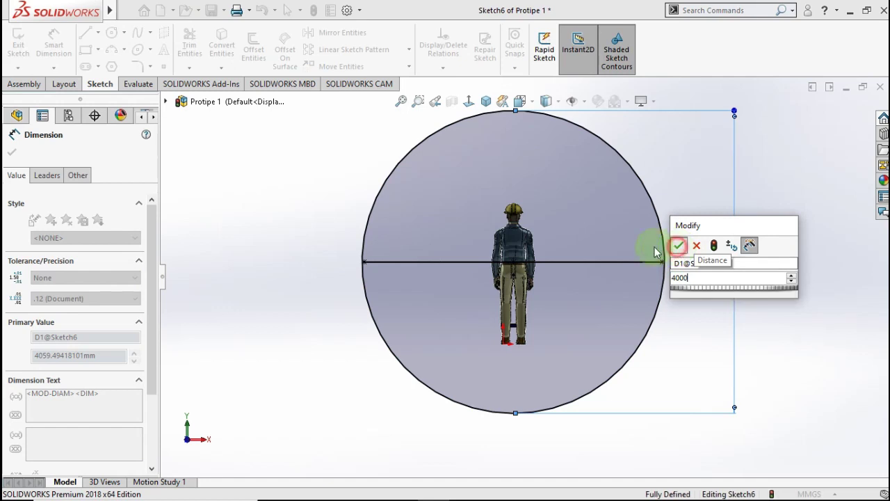
click(678, 247)
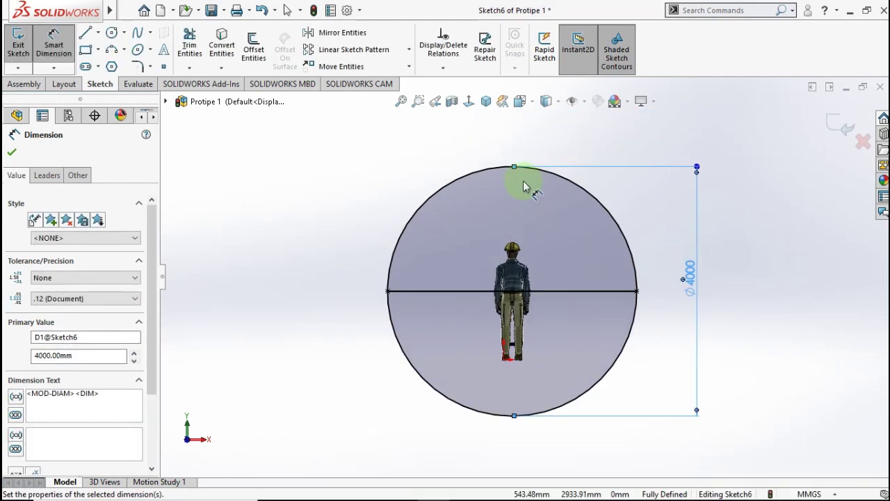
click(308, 145)
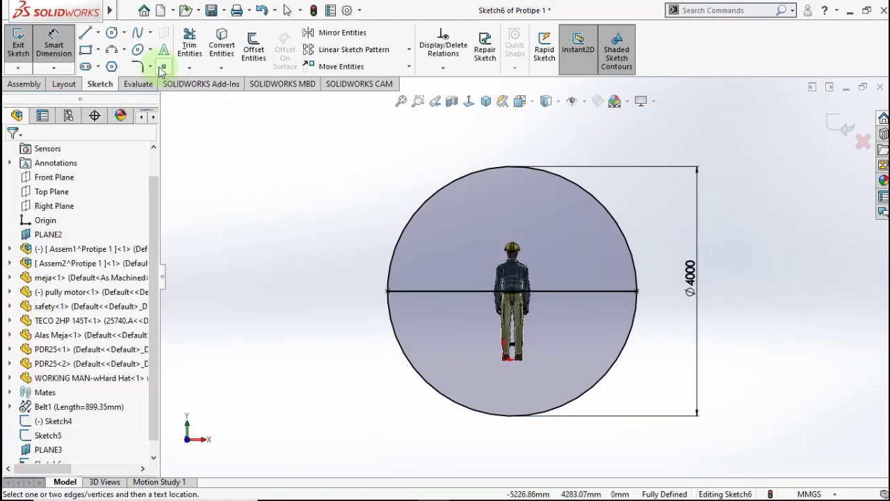
Place a point at the circle's top quadrant and exit the sketch
click(164, 66)
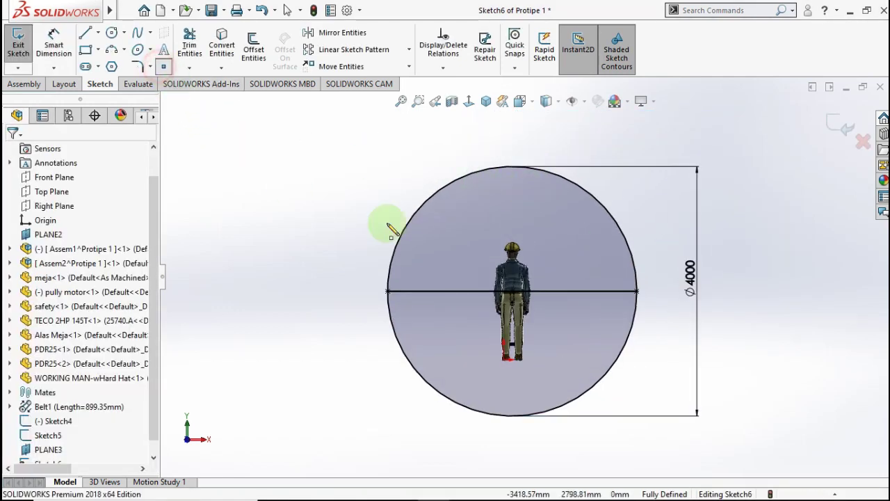
click(512, 172)
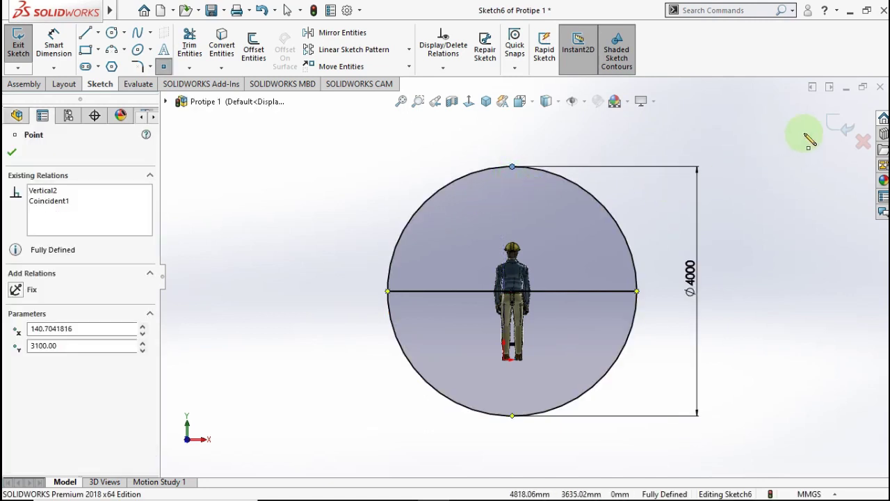
click(837, 128)
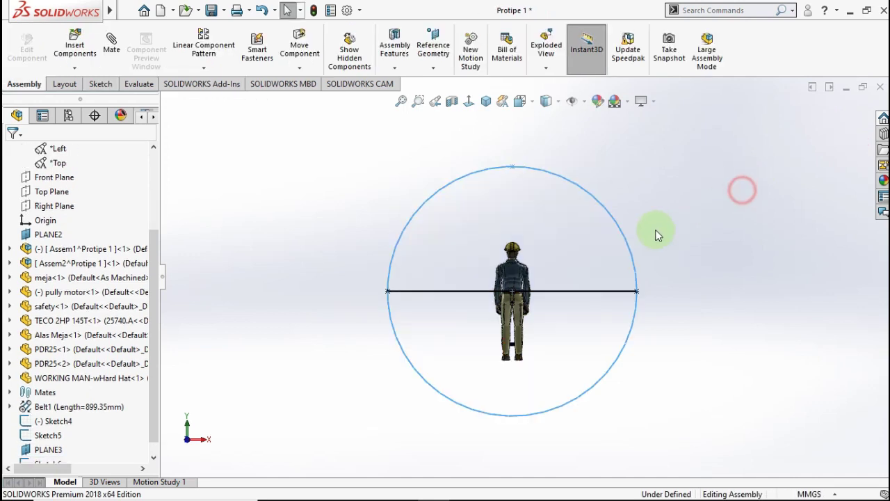
Collapse Annotations, snap the assembly to Isometric view and open the Motion Study 1 timeline
mouse_move(655, 230)
middle_down()
mouse_move(547, 299)
mouse_move(590, 298)
middle_up()
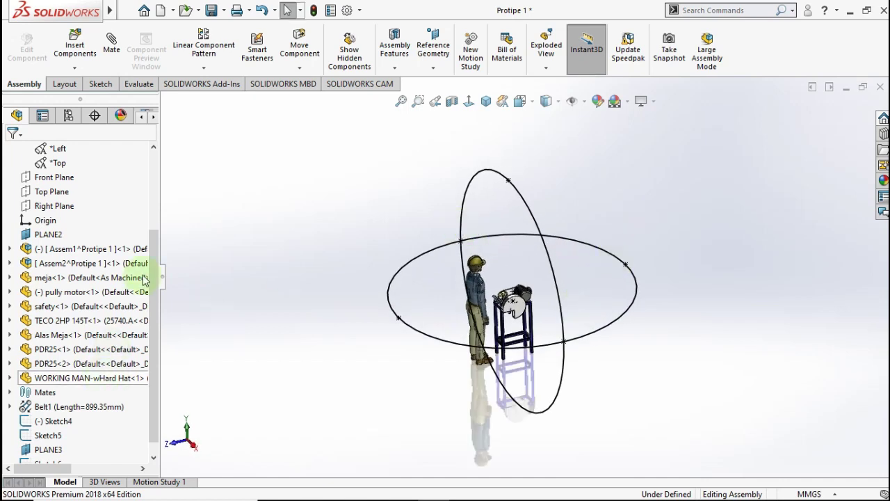
scroll(95, 222, up, 3)
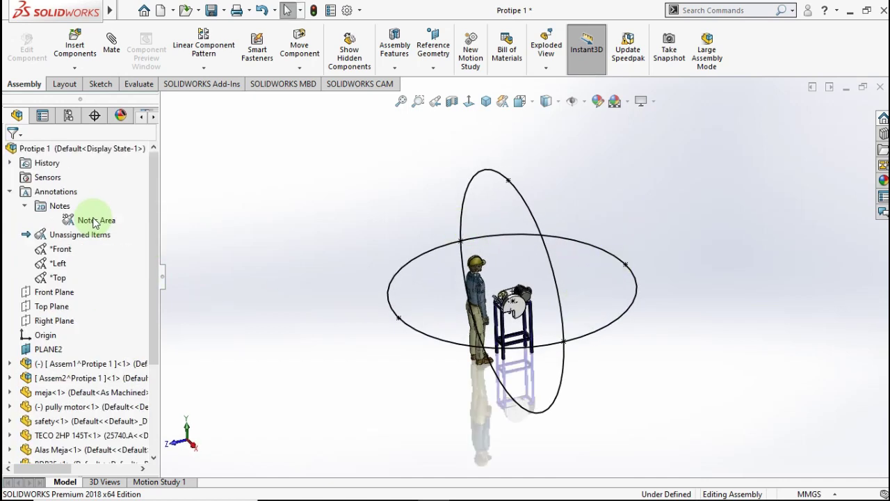
click(10, 192)
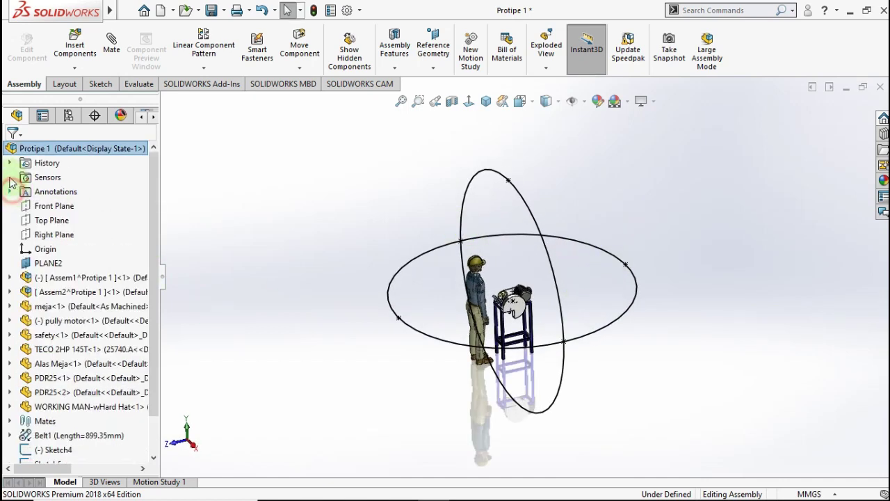
click(486, 102)
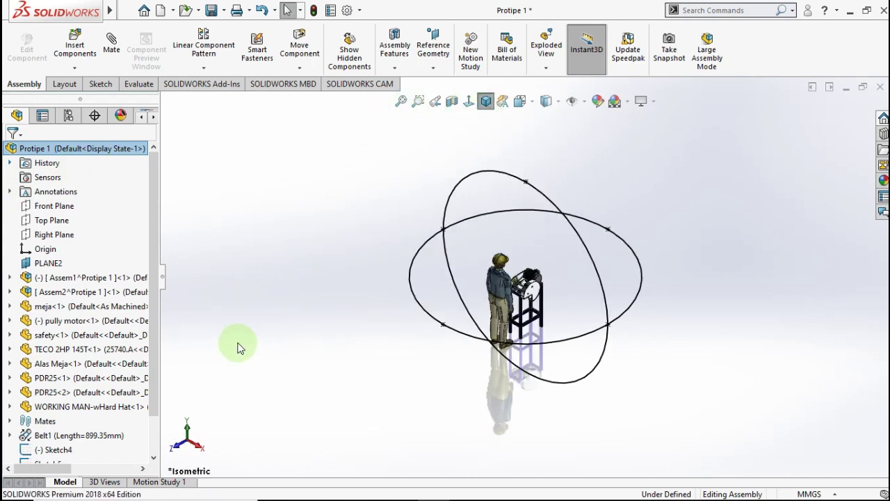
click(169, 482)
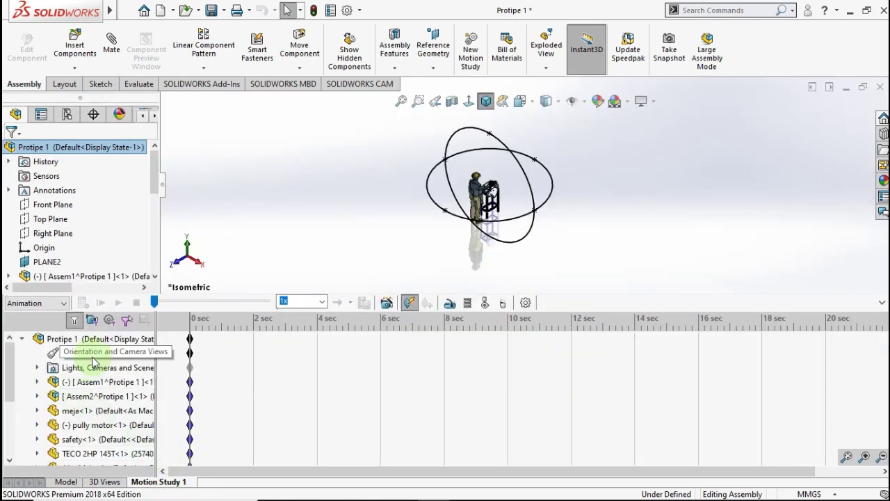
Disable View Key Creation, then add a camera from Lights, Cameras and Scene
right_click(96, 357)
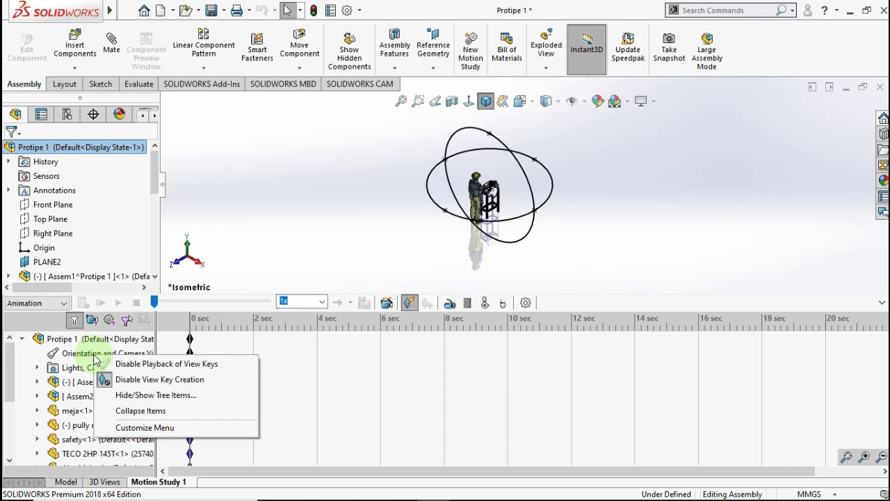
click(127, 381)
click(38, 368)
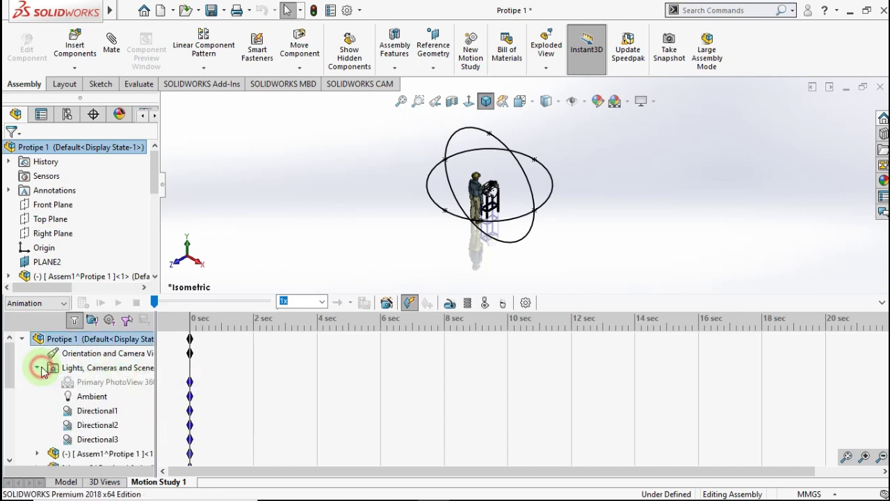
click(38, 368)
click(39, 368)
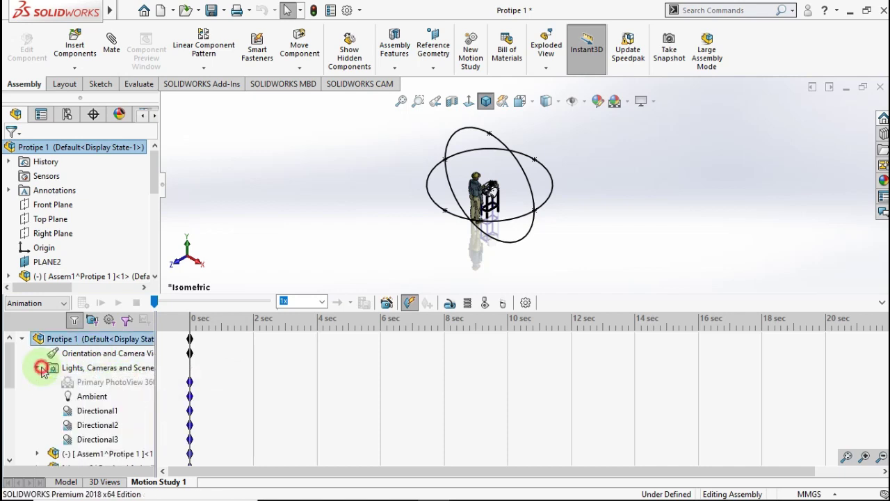
right_click(80, 369)
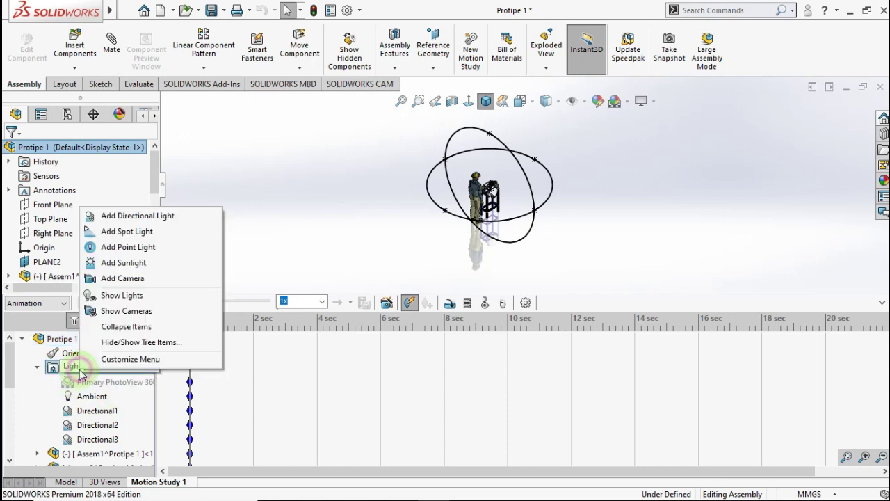
click(124, 281)
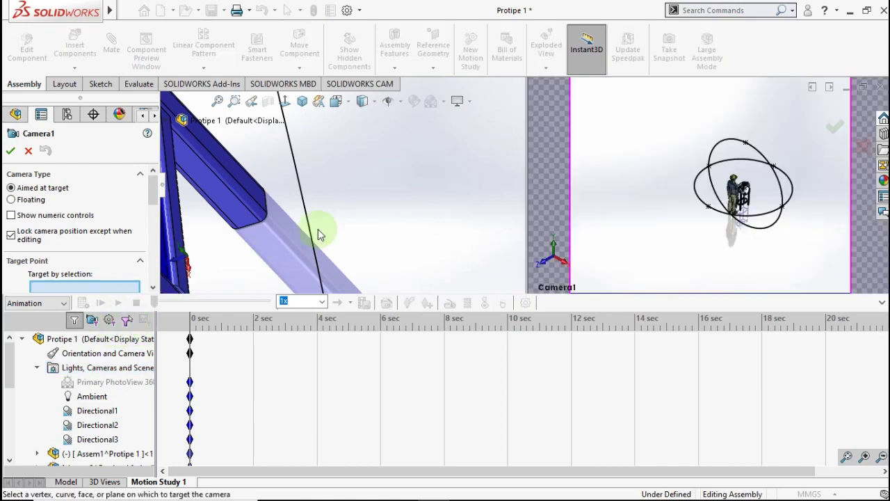
Aim Camera1 at Point1@Sketch4 as its target
scroll(340, 212, up, 2)
scroll(347, 188, up, 2)
scroll(354, 160, up, 2)
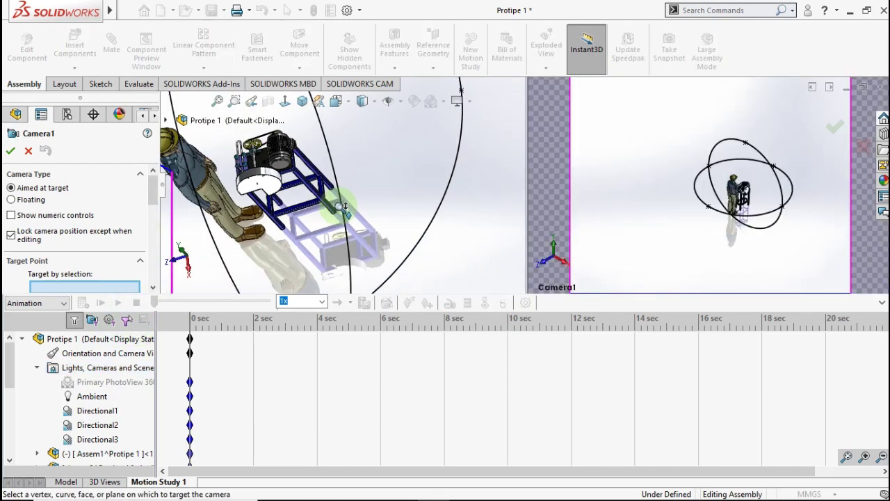
scroll(361, 135, up, 2)
scroll(351, 203, up, 2)
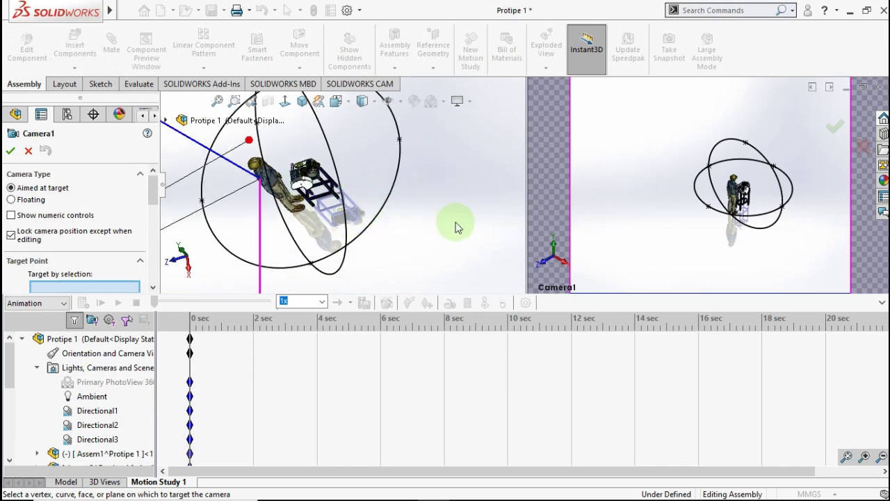
mouse_move(423, 215)
middle_down()
mouse_move(457, 165)
mouse_move(403, 193)
middle_up()
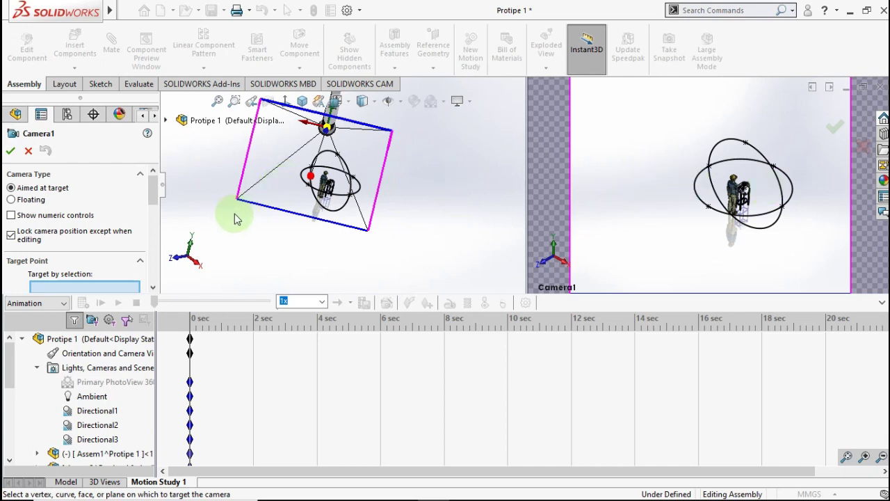
drag(153, 186, 149, 207)
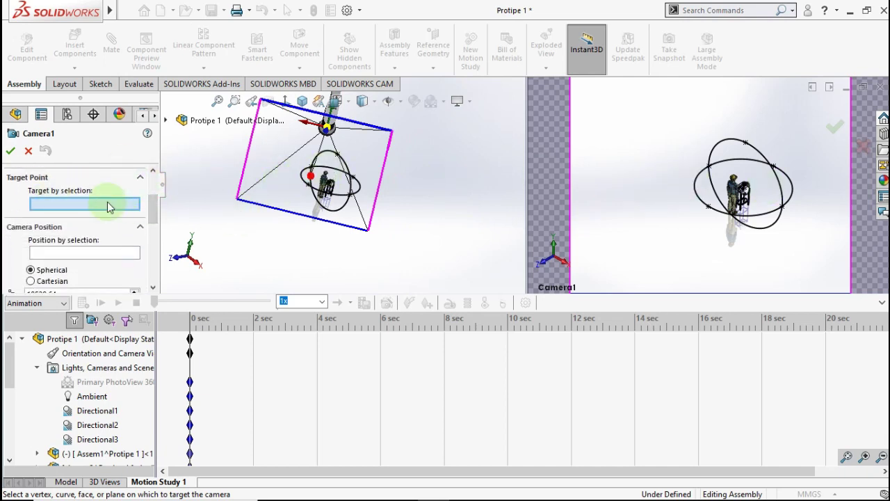
scroll(328, 178, down, 2)
scroll(341, 179, down, 2)
scroll(327, 178, down, 3)
scroll(304, 174, down, 3)
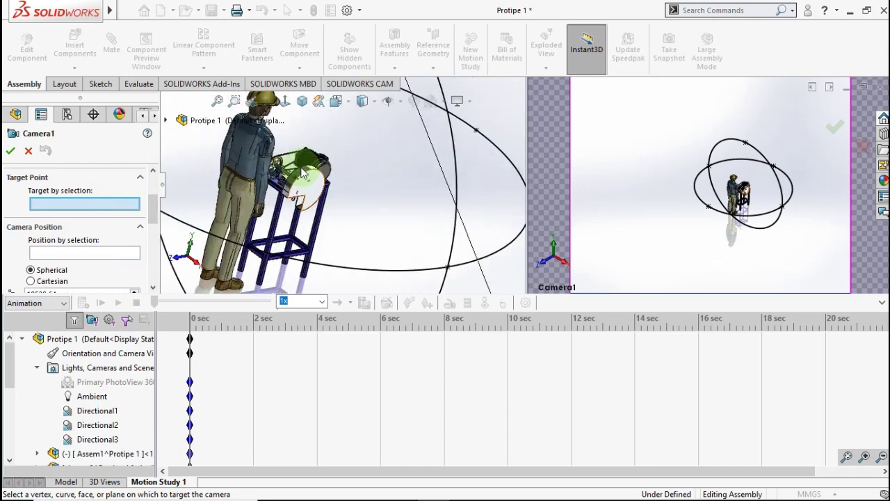
scroll(306, 174, down, 3)
scroll(313, 172, down, 2)
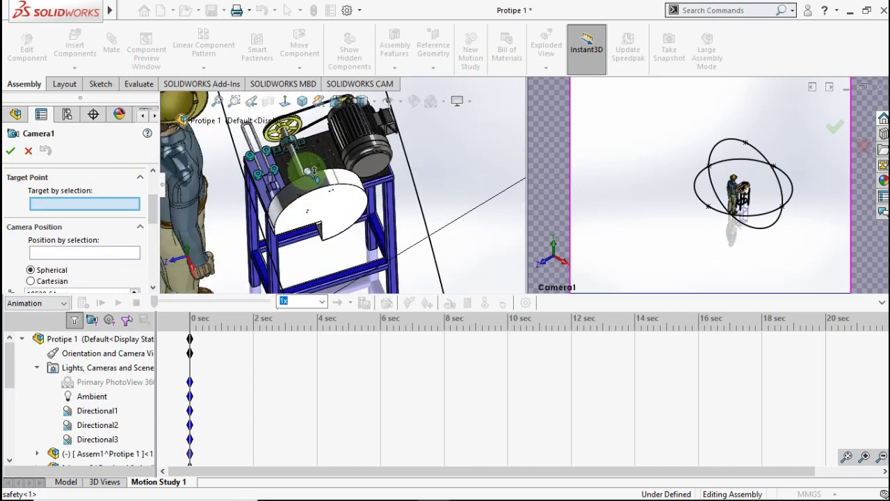
scroll(314, 168, down, 2)
scroll(334, 170, down, 2)
scroll(341, 177, down, 2)
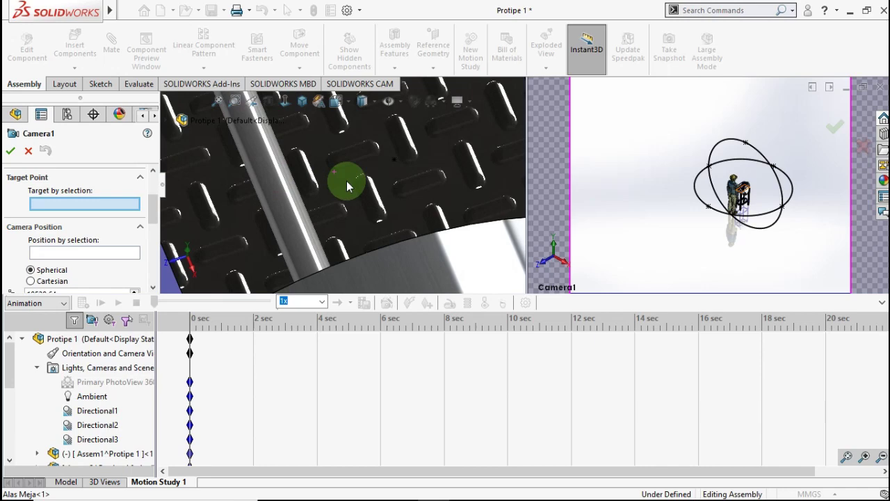
click(392, 160)
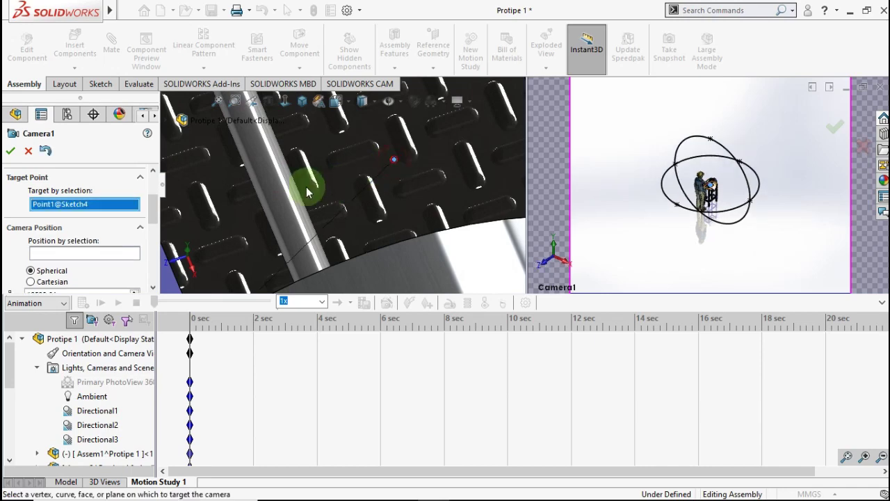
Position Camera1 at Point7@Sketch5, frame the whole figure, and set its aspect ratio to 4 : 3
click(101, 255)
scroll(369, 215, up, 3)
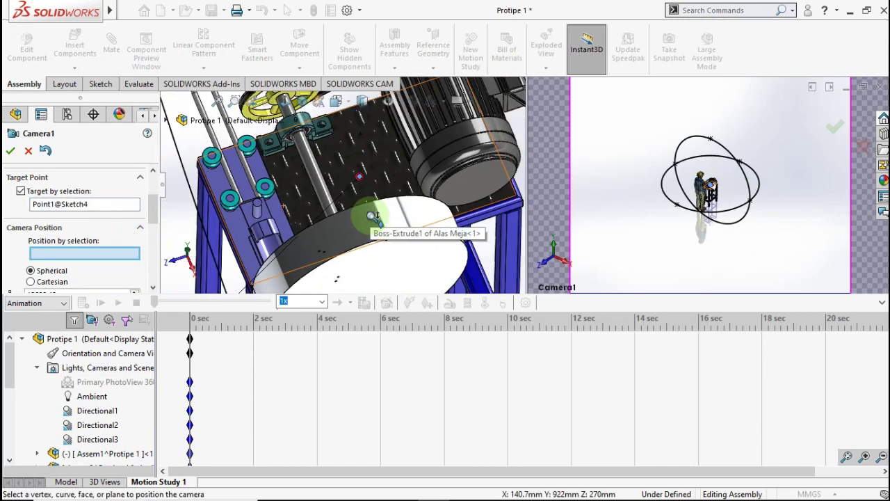
scroll(371, 215, up, 3)
scroll(372, 216, up, 2)
scroll(373, 217, up, 2)
scroll(373, 217, up, 2)
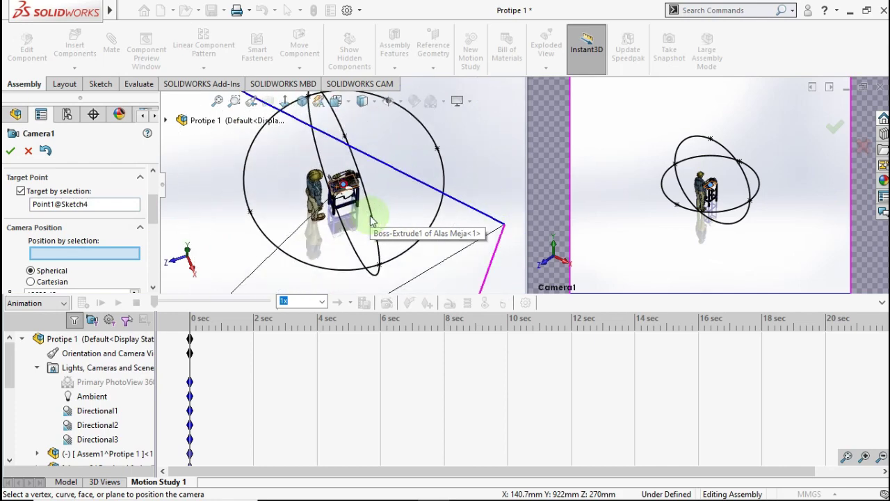
scroll(348, 219, up, 2)
scroll(306, 218, down, 1)
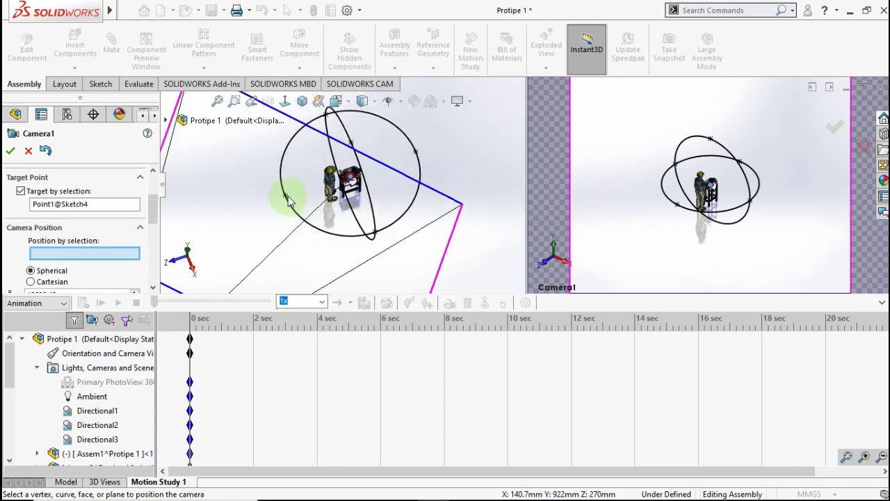
click(287, 197)
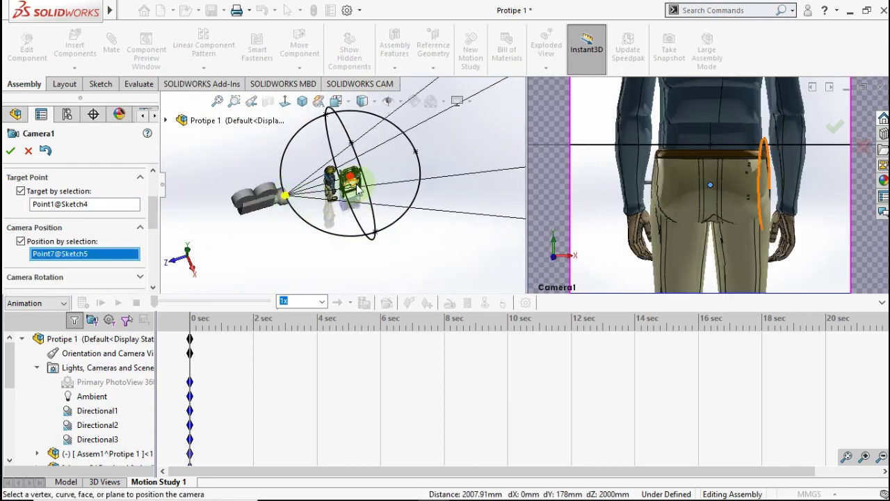
scroll(391, 194, up, 2)
scroll(388, 192, up, 2)
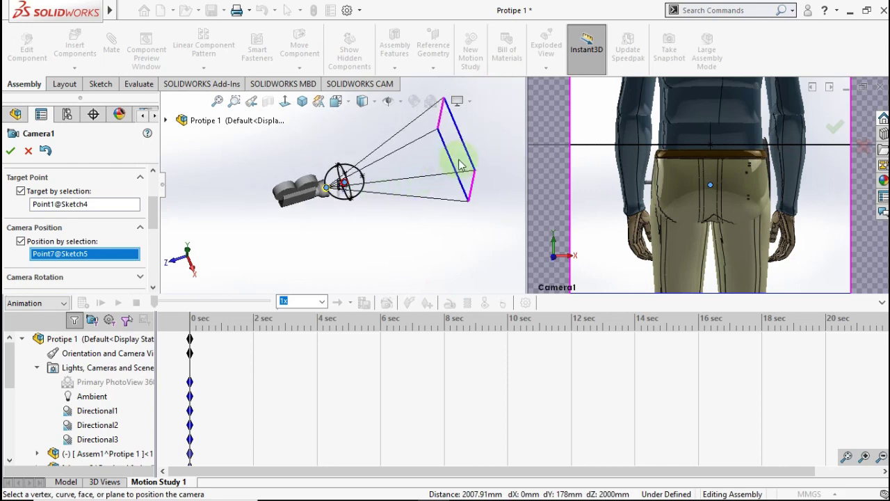
drag(461, 157, 379, 186)
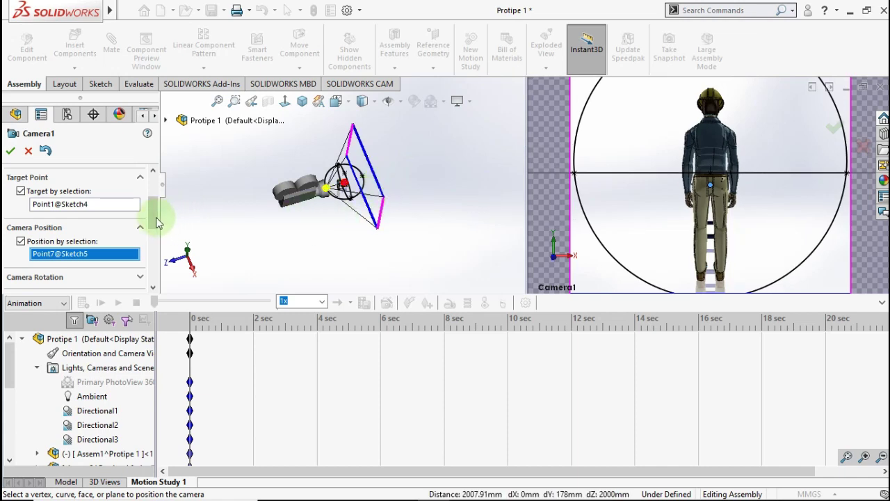
drag(156, 221, 149, 278)
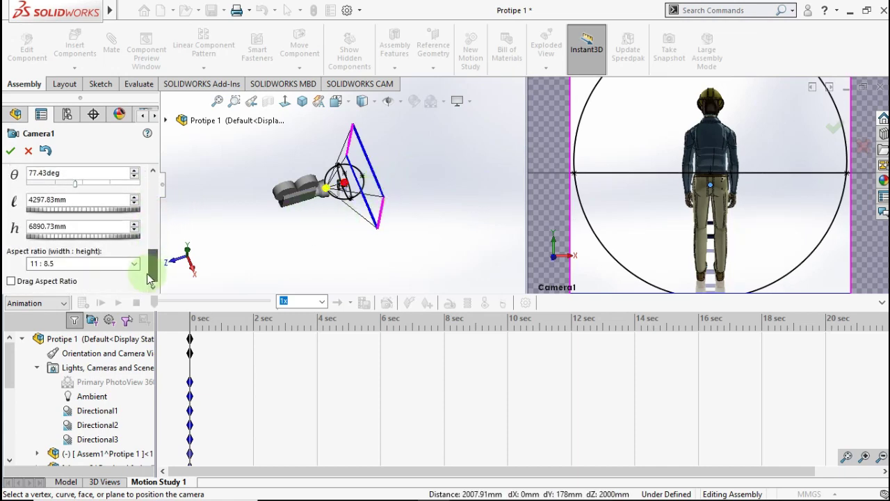
click(132, 263)
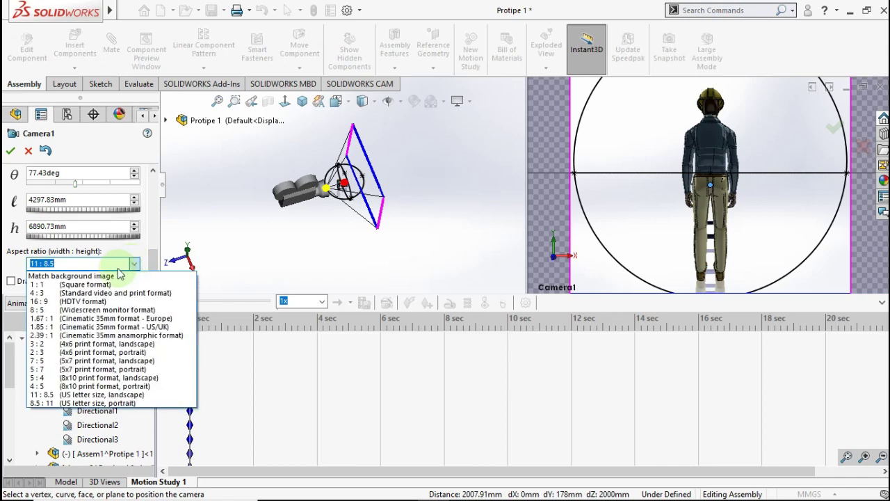
click(54, 293)
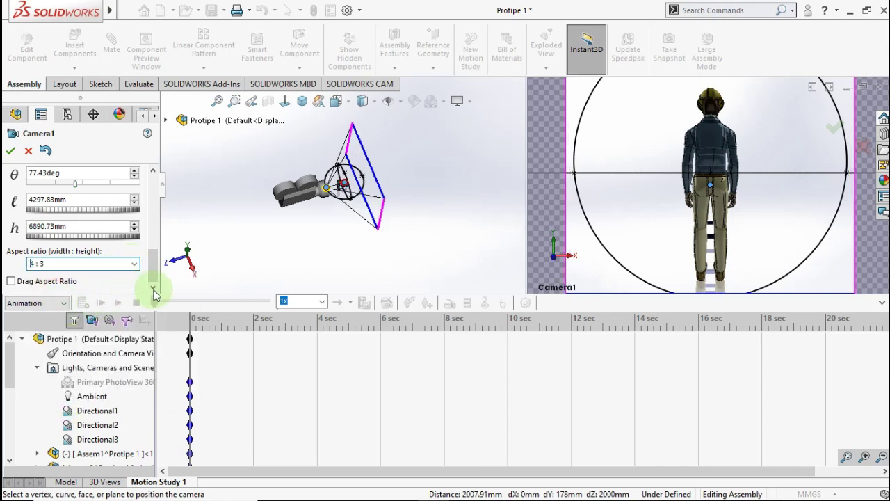
Accept the previous camera settings and place a Camera1 key at 4 sec
click(11, 152)
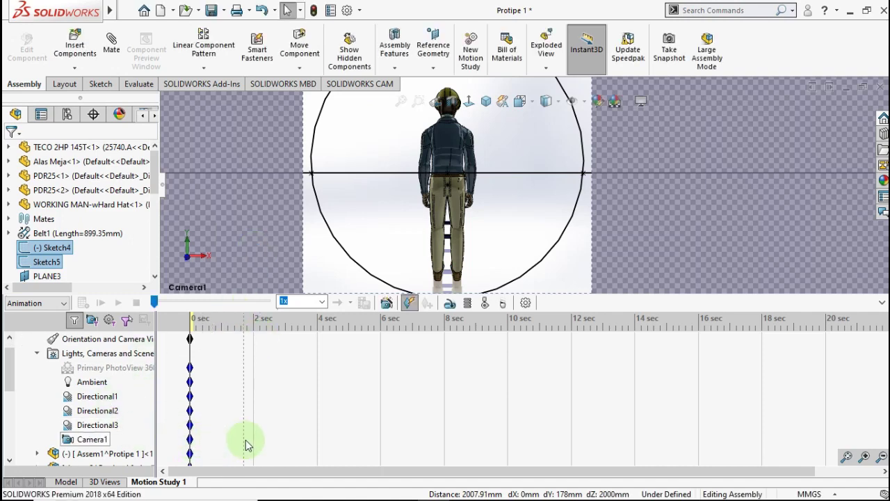
right_click(317, 439)
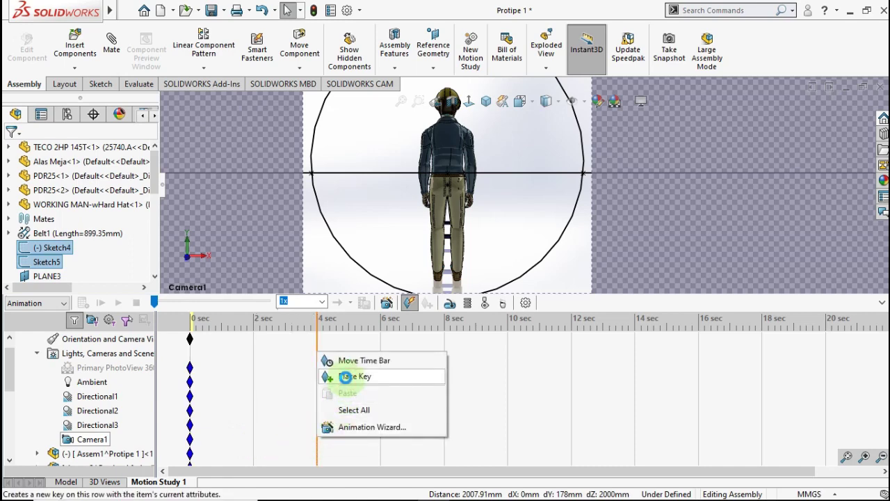
click(345, 376)
click(316, 440)
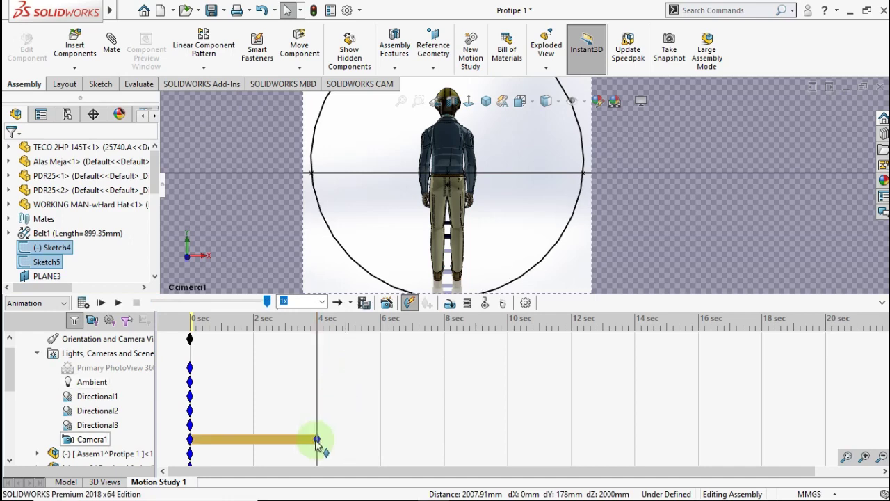
double_click(316, 440)
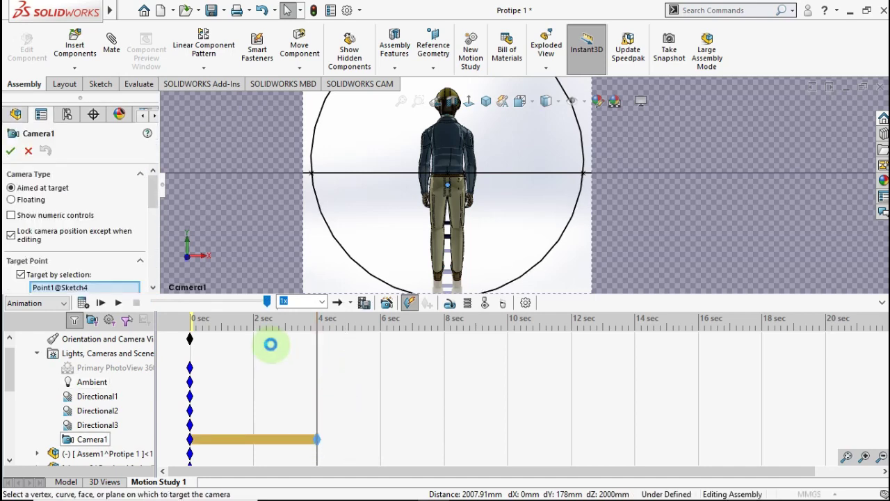
Move the 4 sec camera position to Point5@Sketch5 for a side view and accept it
scroll(423, 191, up, 3)
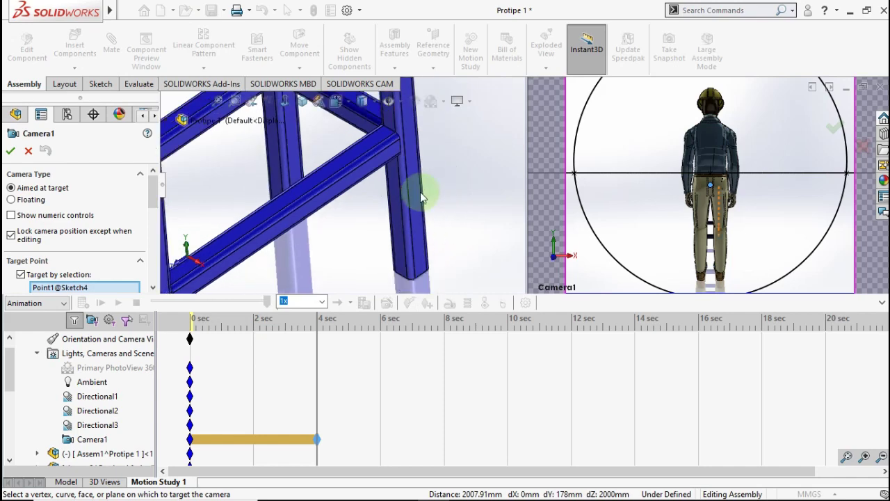
scroll(421, 191, up, 3)
scroll(400, 198, up, 3)
scroll(400, 198, up, 3)
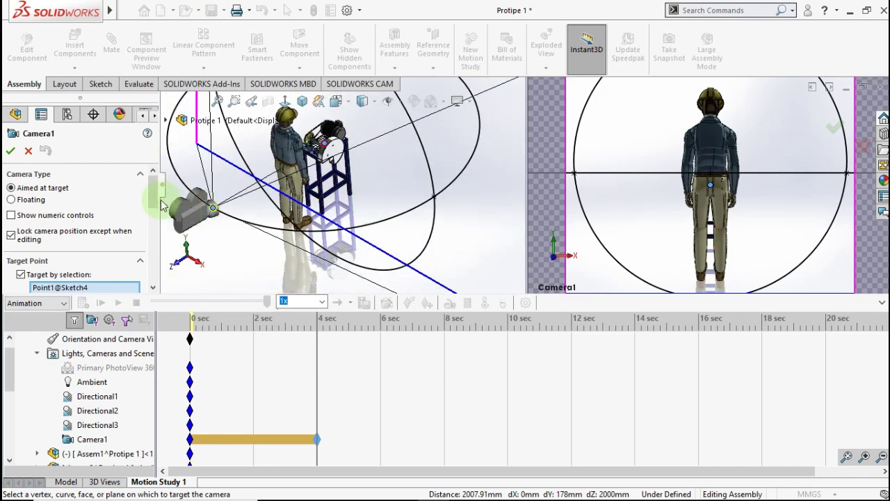
drag(154, 198, 155, 217)
click(85, 205)
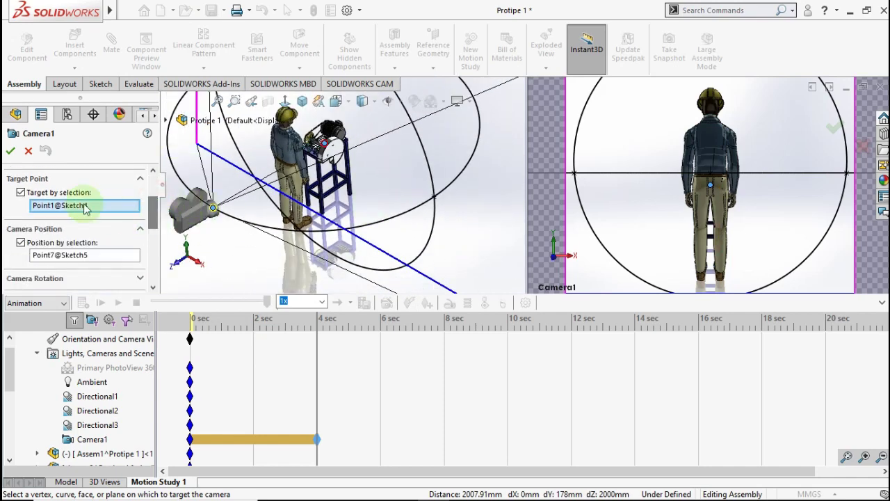
click(63, 255)
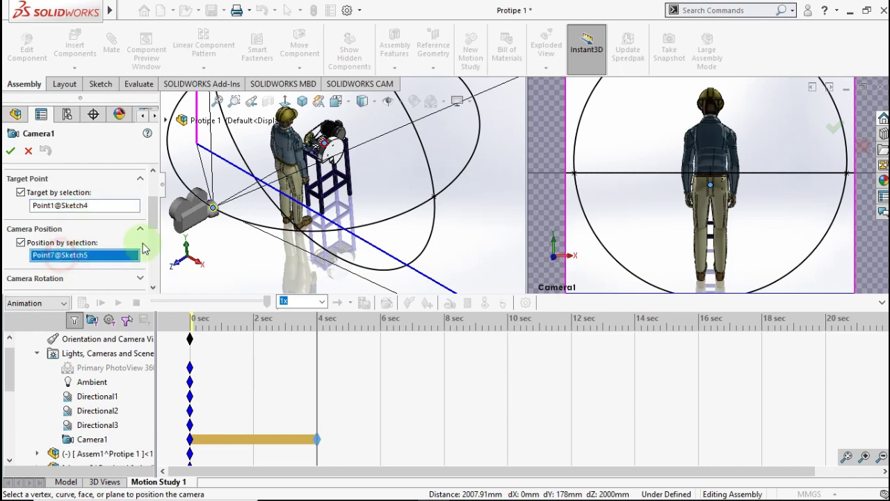
scroll(381, 192, up, 3)
scroll(381, 192, down, 2)
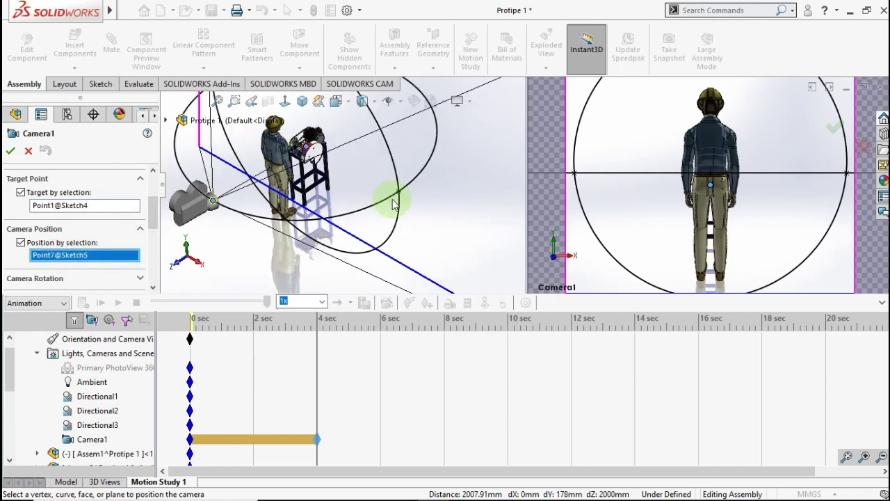
click(398, 194)
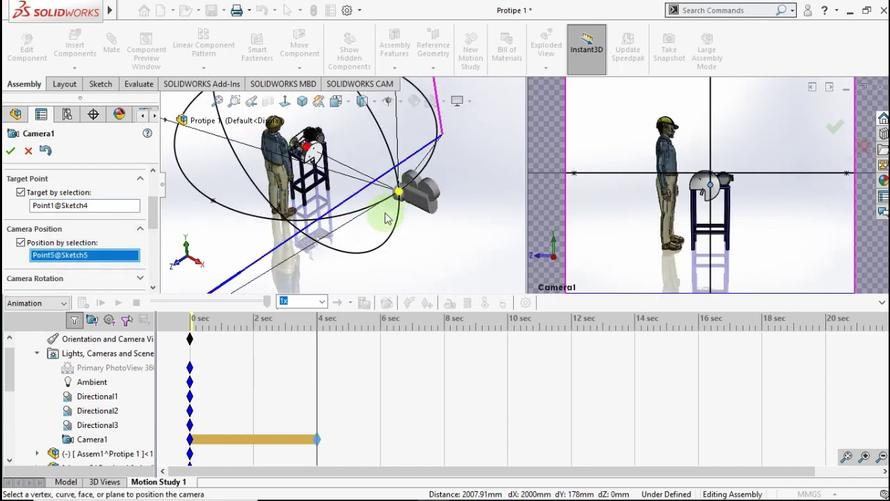
scroll(388, 219, up, 1)
scroll(383, 209, up, 1)
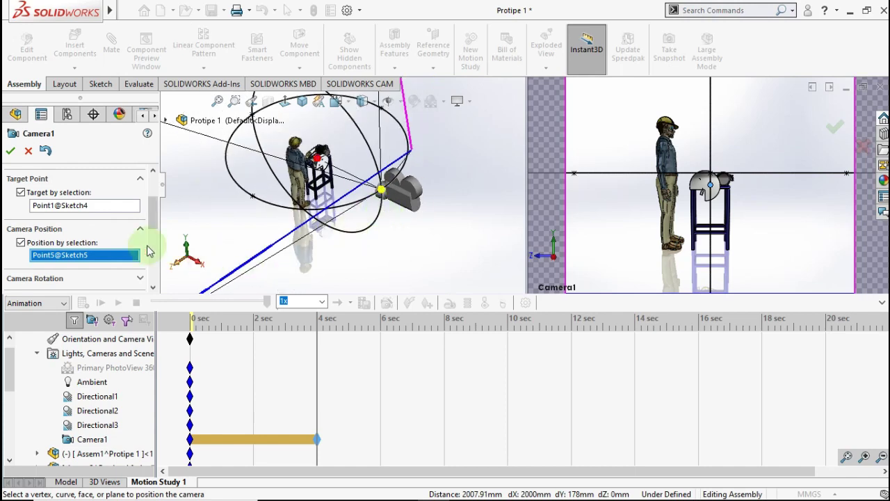
click(12, 152)
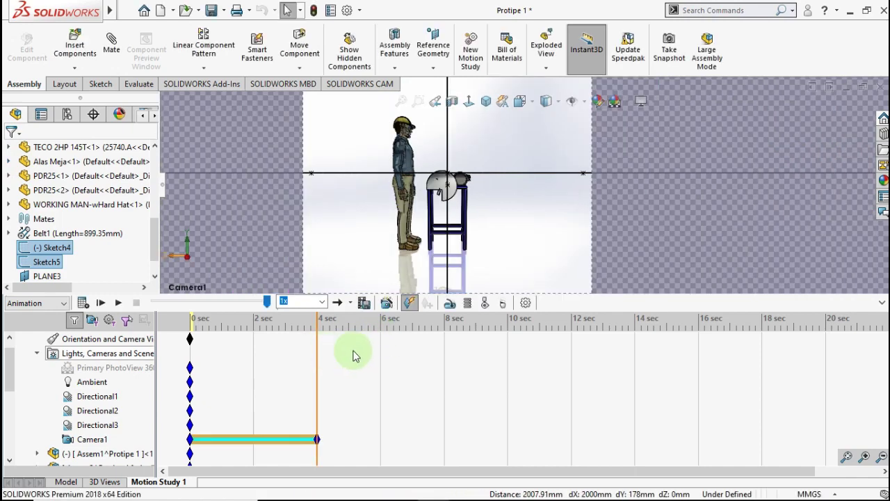
Place Camera1 keys at 8 sec and 16 sec, confirming the 16 sec camera position
click(443, 355)
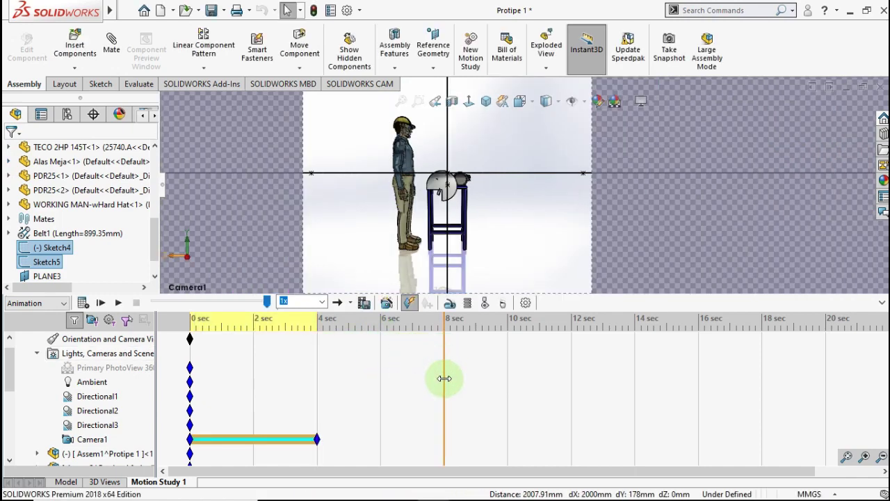
right_click(443, 437)
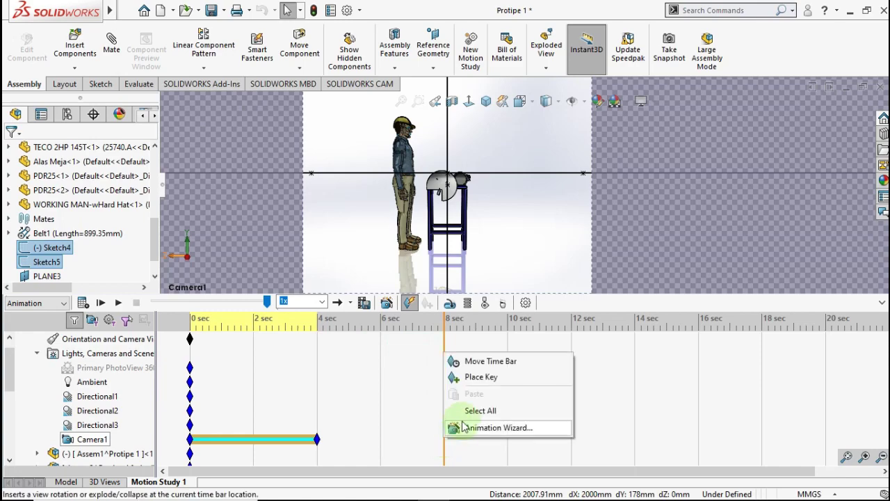
click(472, 379)
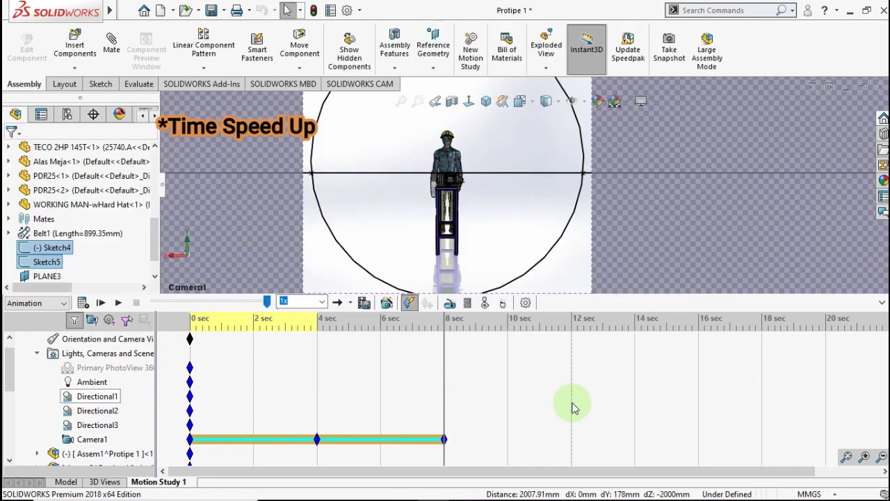
drag(444, 319, 572, 318)
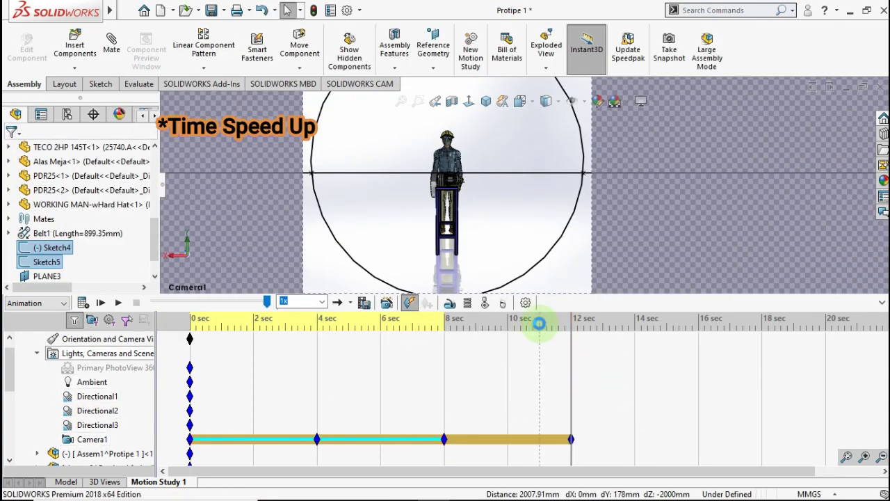
scroll(171, 201, down, 3)
click(11, 150)
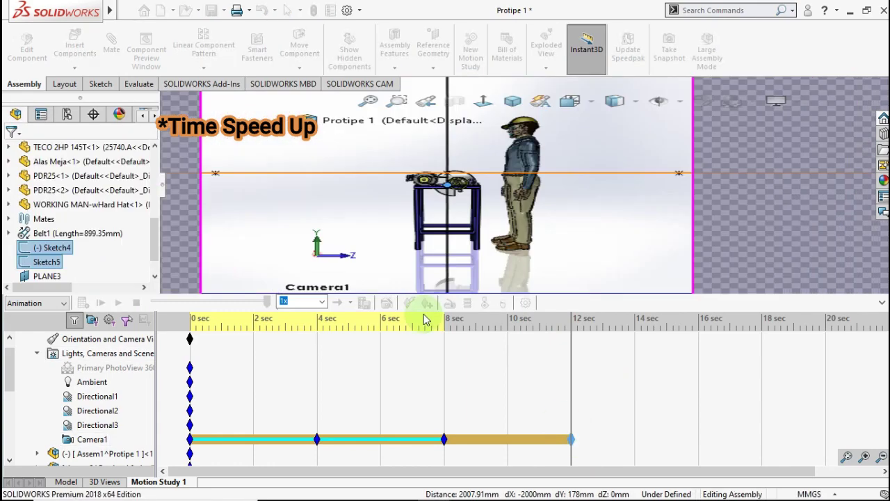
right_click(699, 438)
click(723, 378)
double_click(91, 439)
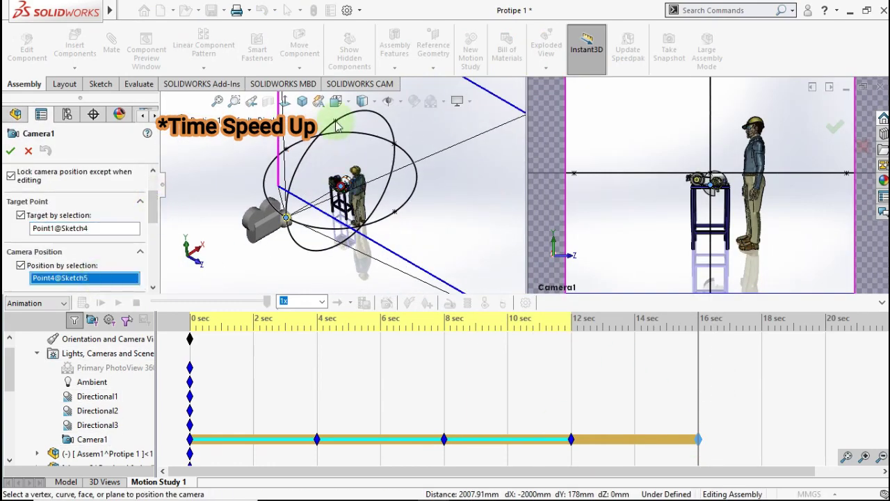
click(11, 150)
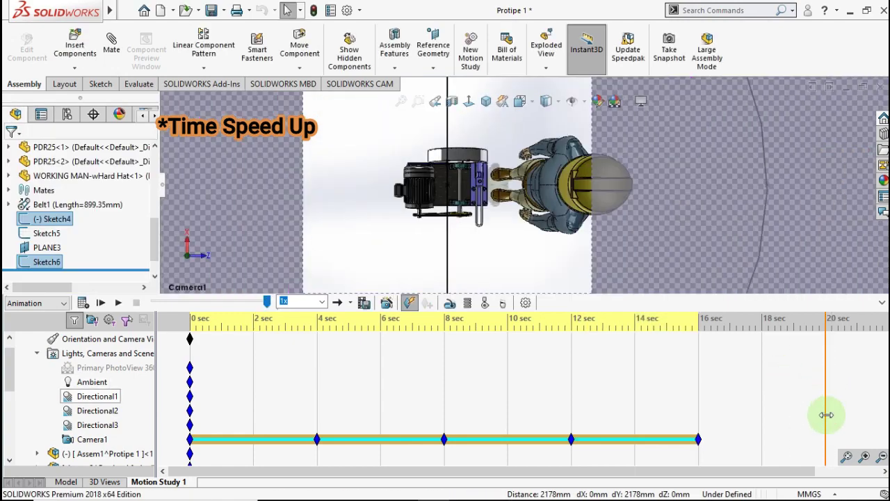
Add a 20 sec Camera1 key with the camera moved to Point5@Sketch5
right_click(817, 439)
click(831, 411)
double_click(92, 439)
scroll(153, 216, down, 2)
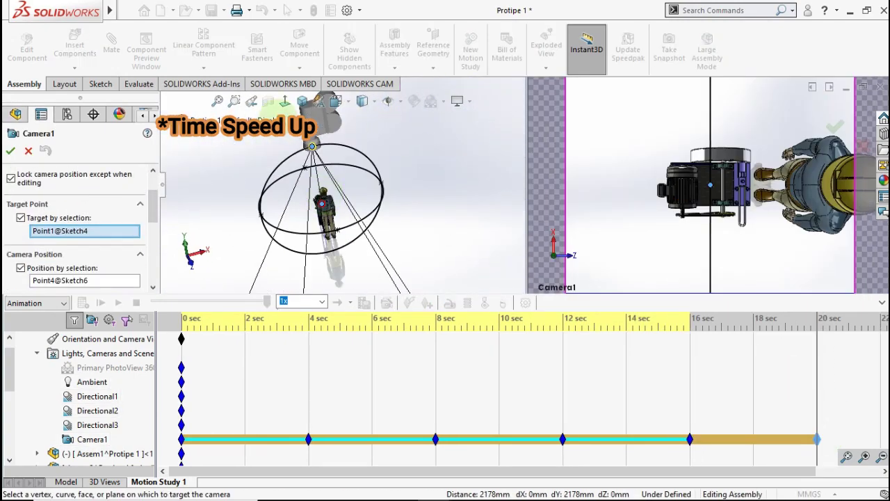
click(333, 216)
click(10, 150)
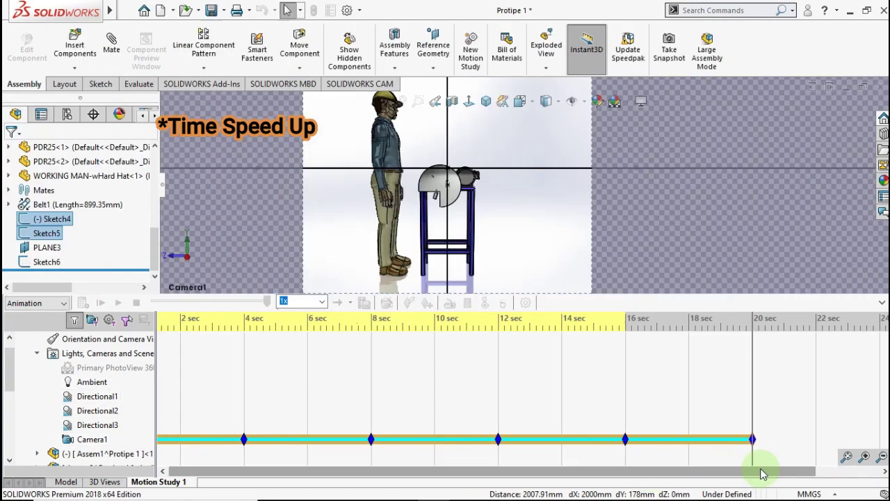
Add the final 24 sec Camera1 key behind the worker and play the orbit
click(771, 381)
double_click(91, 439)
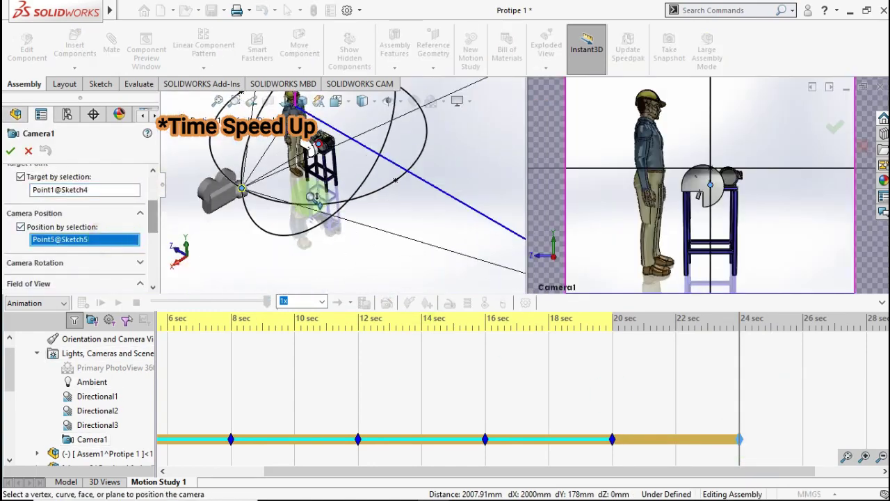
click(11, 150)
click(183, 319)
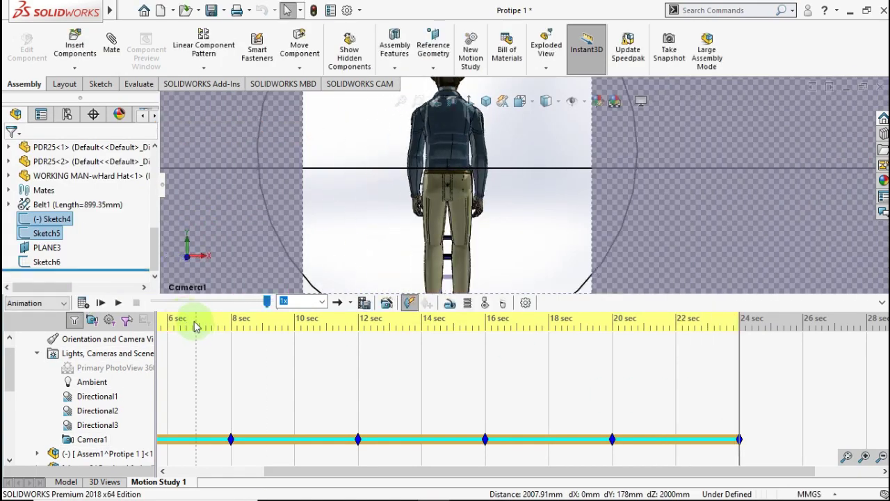
click(119, 303)
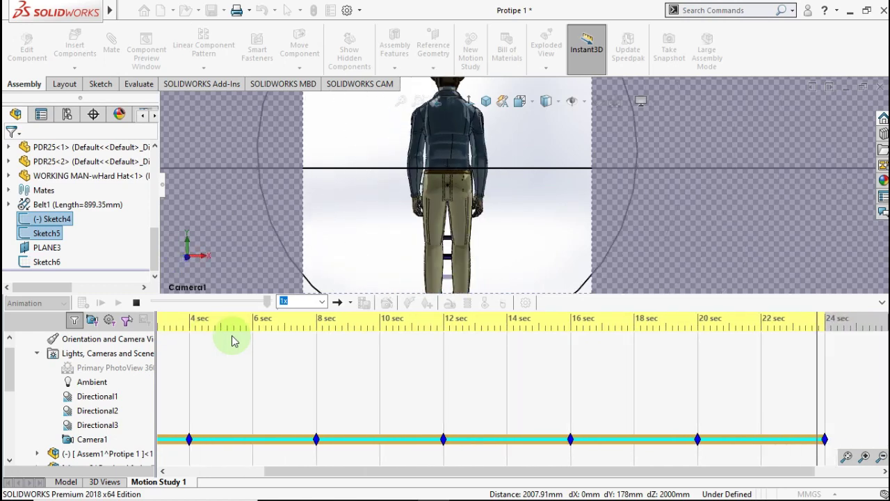
Leave the camera view and orbit to see the worker and machine from above
scroll(132, 383, up, 1)
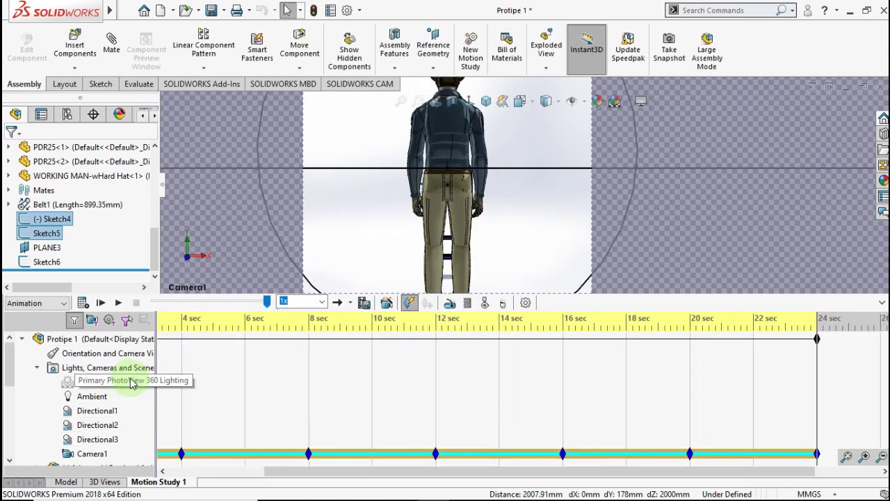
right_click(118, 354)
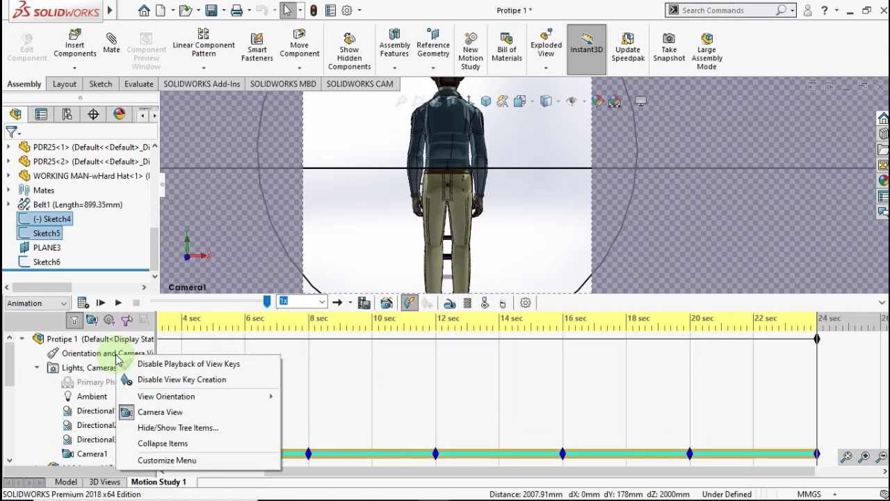
click(160, 412)
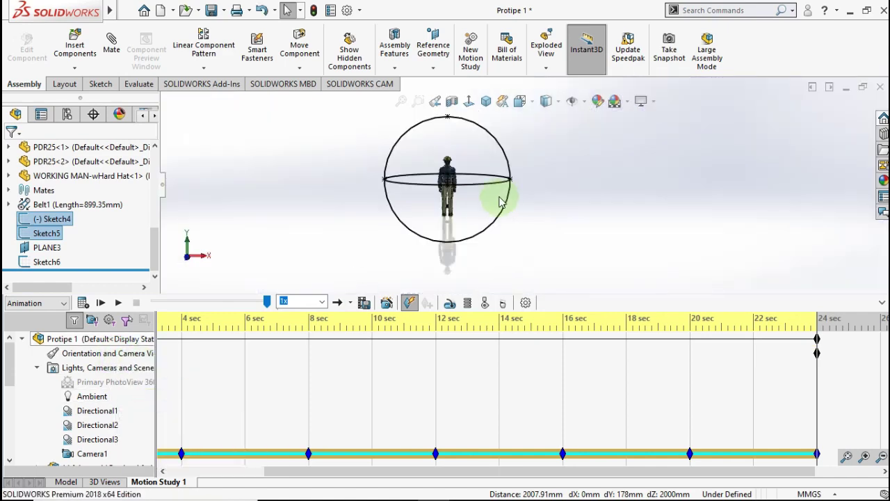
scroll(477, 194, down, 3)
scroll(473, 185, down, 3)
mouse_move(455, 193)
middle_down()
mouse_move(549, 151)
mouse_move(482, 169)
middle_up()
scroll(489, 178, down, 3)
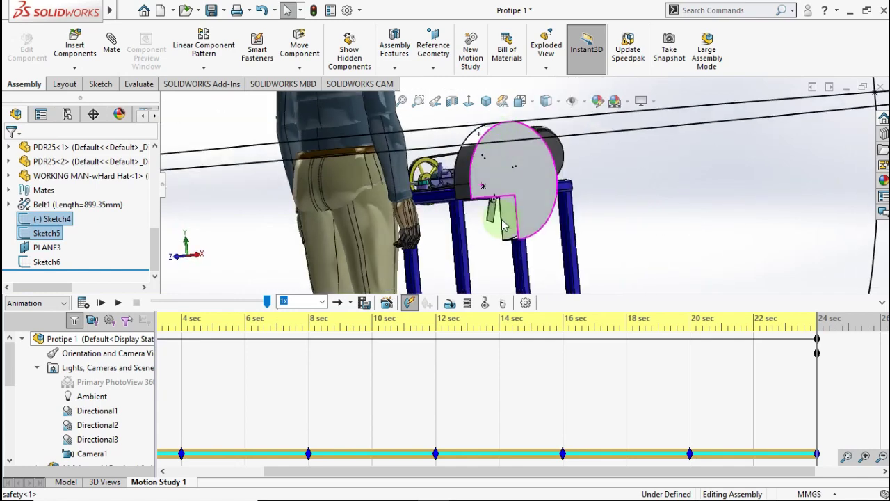
scroll(498, 191, down, 2)
scroll(500, 192, down, 2)
scroll(507, 213, up, 3)
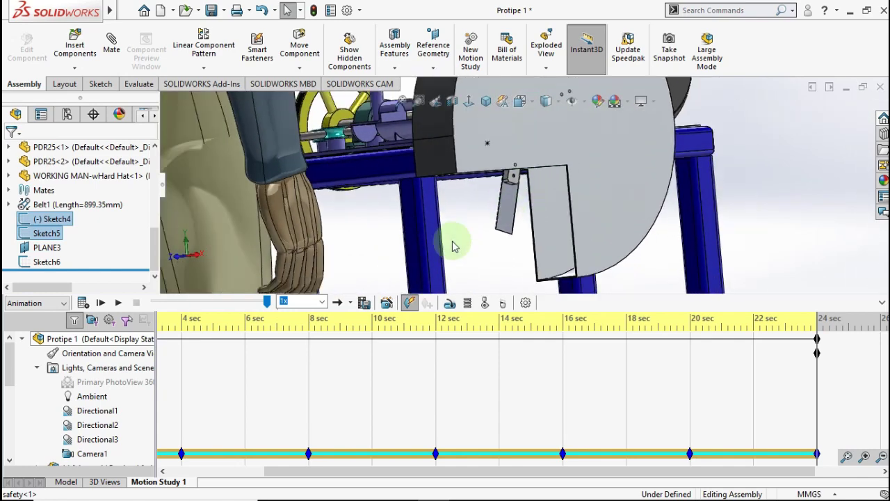
Add a rotary motor on the pulley wheel face running at constant 25 RPM
click(456, 303)
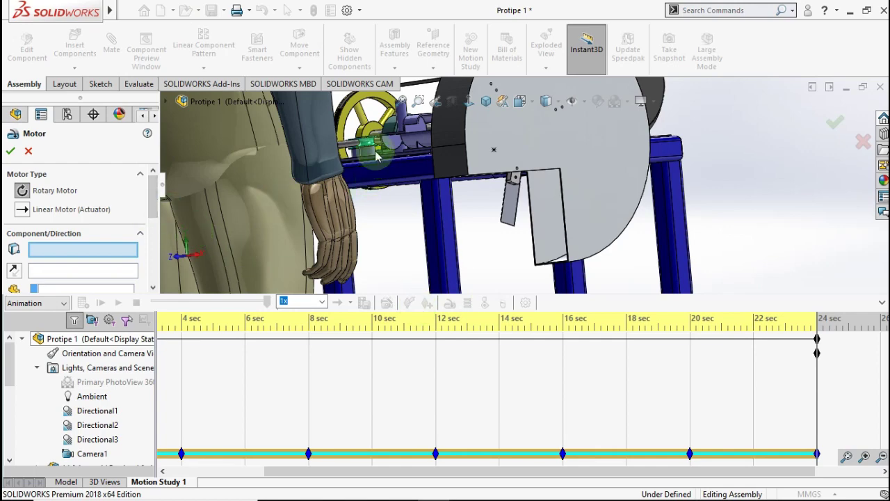
click(356, 111)
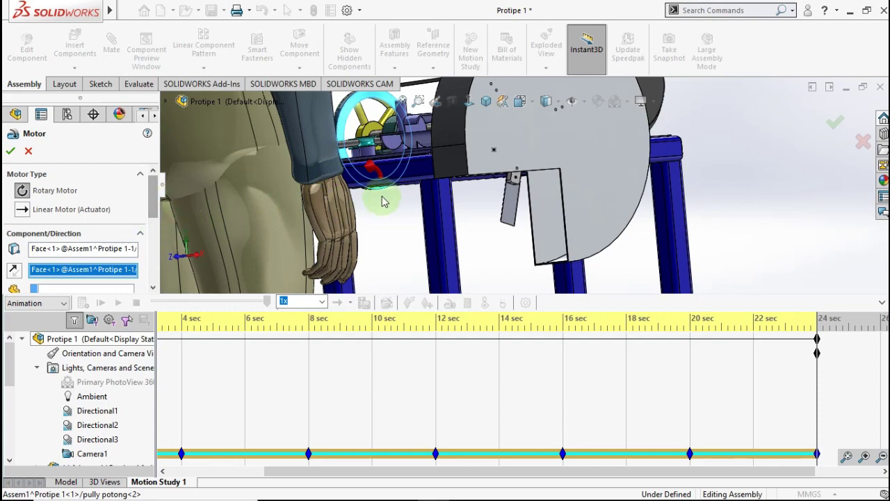
middle_drag(382, 201, 406, 223)
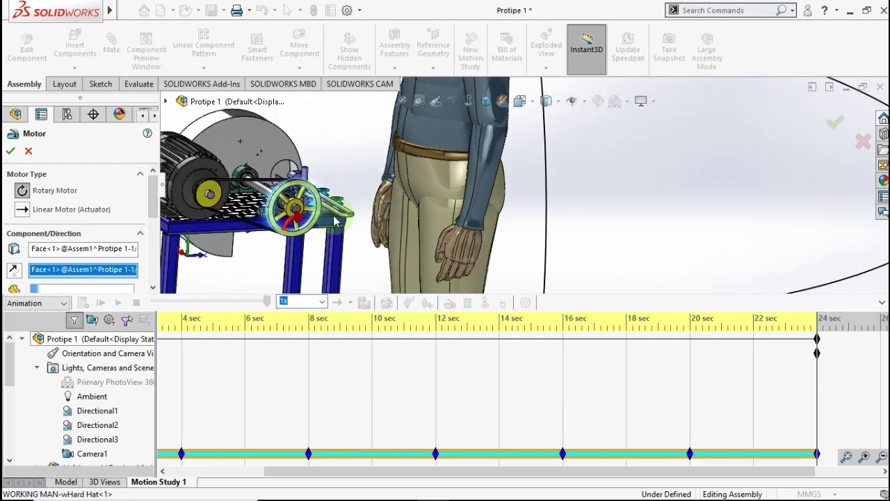
middle_drag(334, 219, 139, 229)
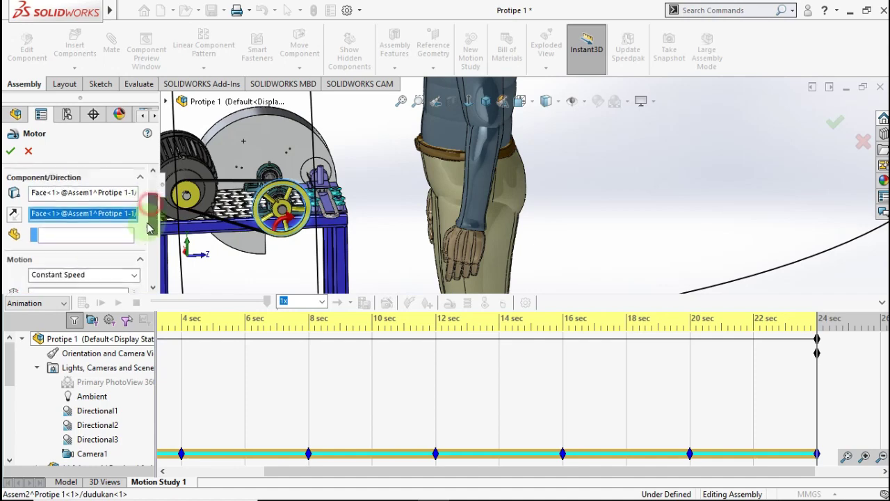
scroll(139, 230, down, 5)
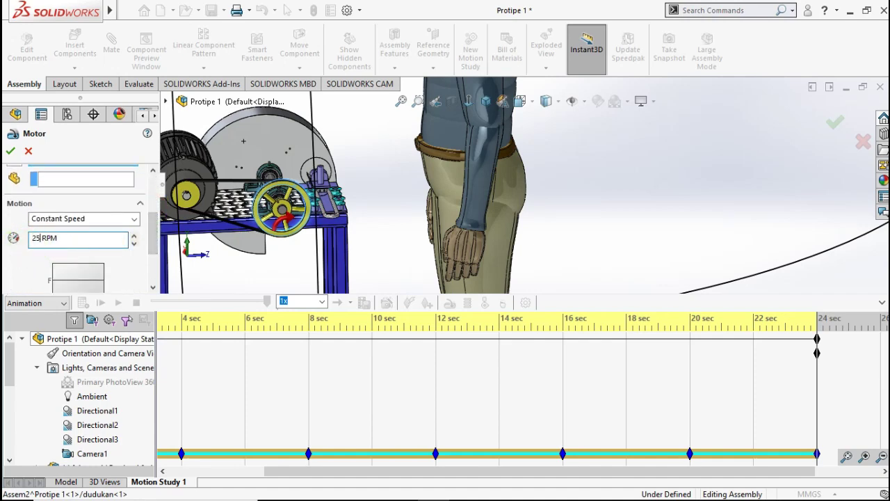
mouse_move(368, 243)
middle_down()
mouse_move(520, 214)
mouse_move(603, 185)
middle_up()
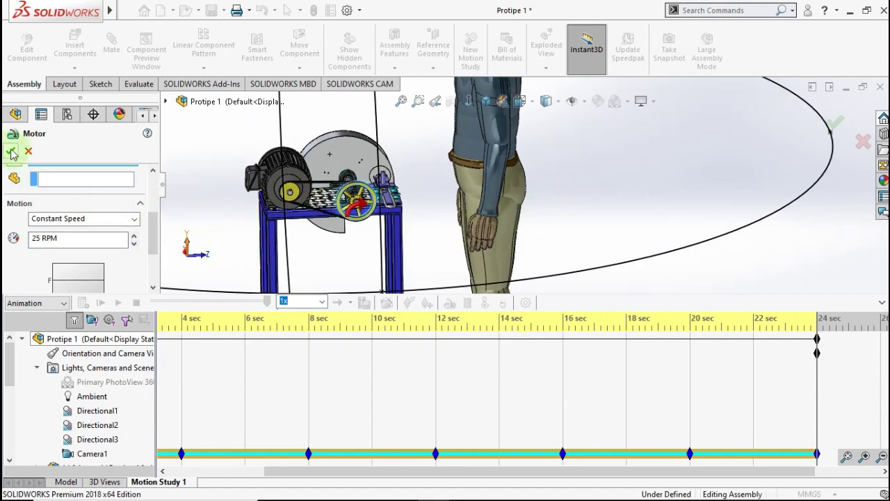
key(Return)
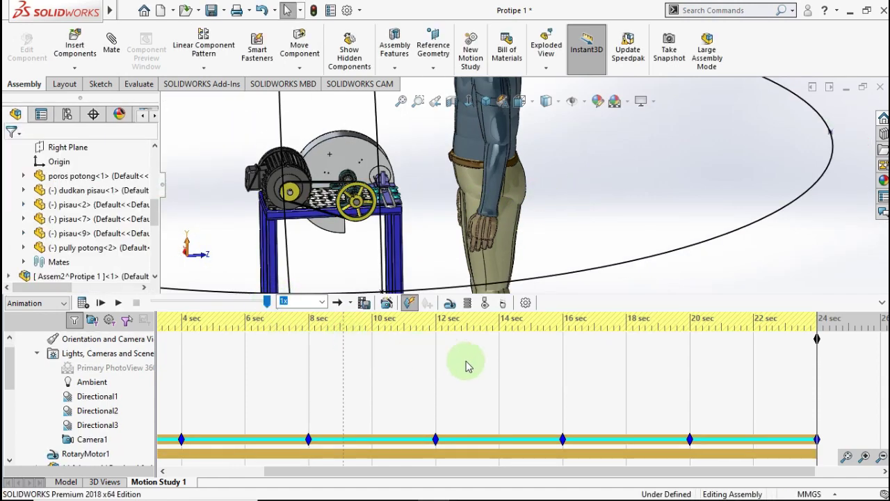
Shift the Orientation and Camera Views key to about 6 sec, then back to 24 sec
click(470, 372)
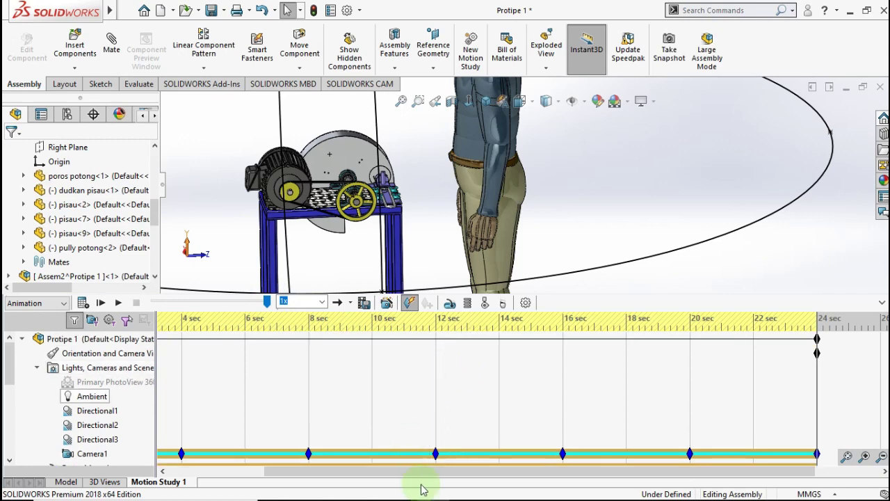
drag(426, 471, 482, 470)
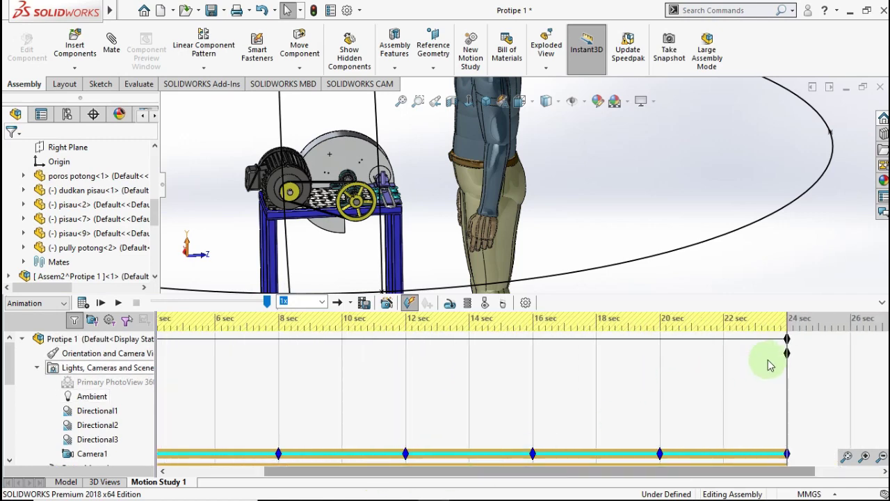
drag(786, 353, 220, 366)
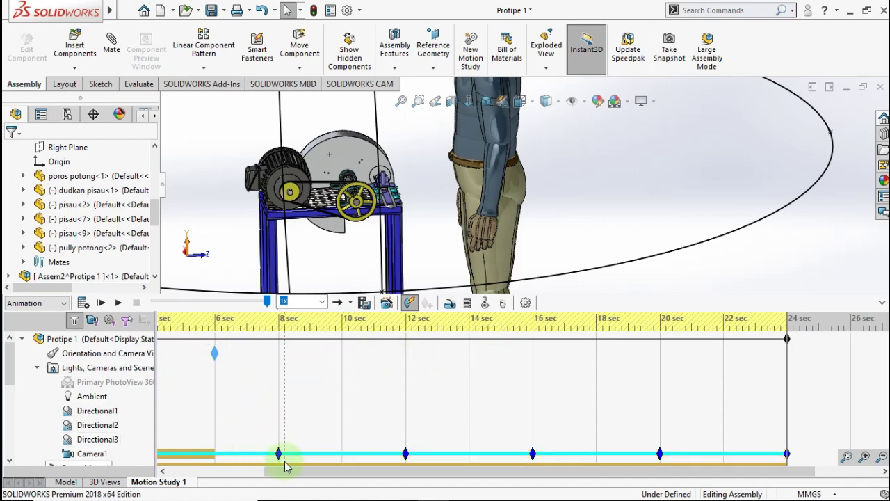
mouse_move(281, 471)
mouse_down()
mouse_move(164, 470)
mouse_move(284, 404)
mouse_up()
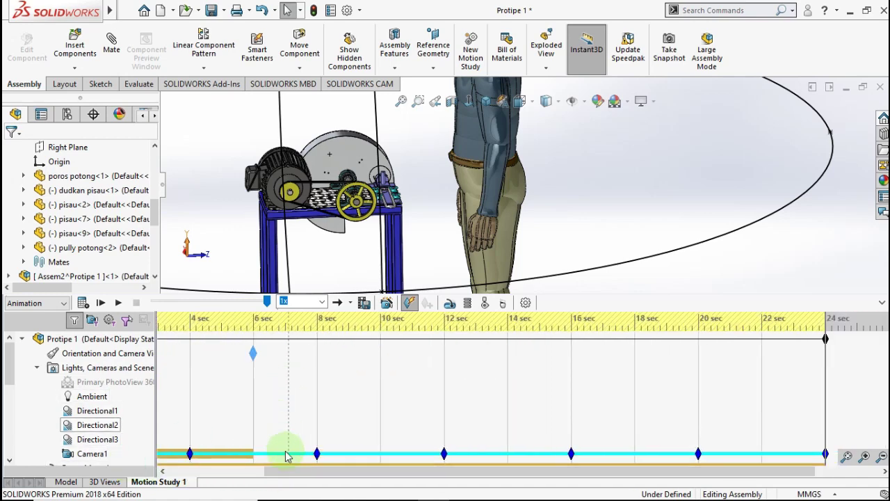
drag(253, 354, 786, 367)
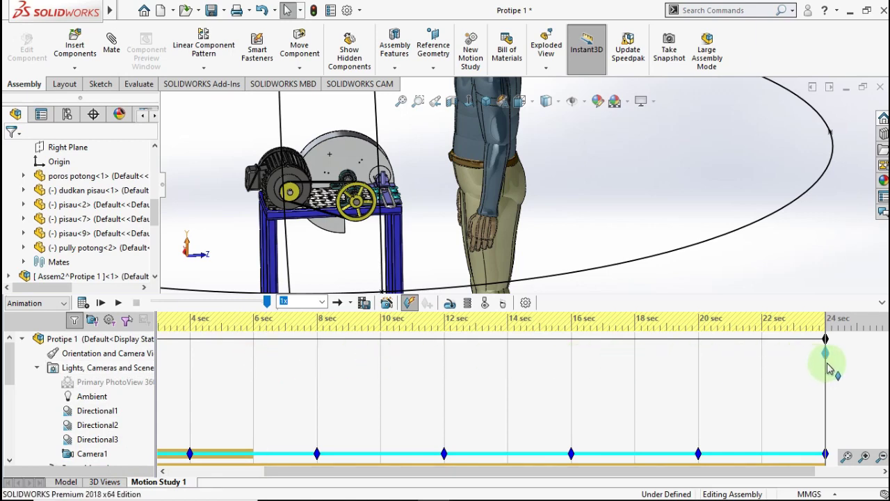
drag(615, 480, 368, 478)
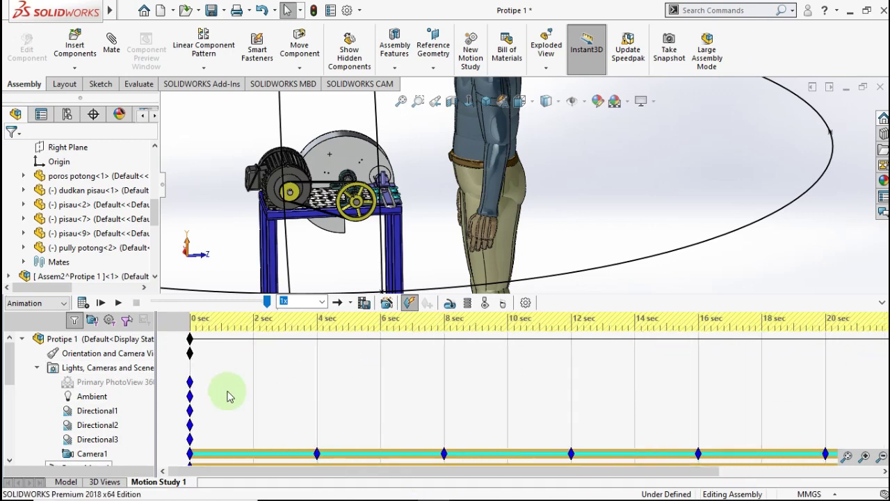
Return the time bar to 0 sec so the scene shows through Camera1
mouse_move(189, 367)
mouse_down()
mouse_move(193, 360)
mouse_move(155, 372)
mouse_up()
scroll(156, 372, down, 3)
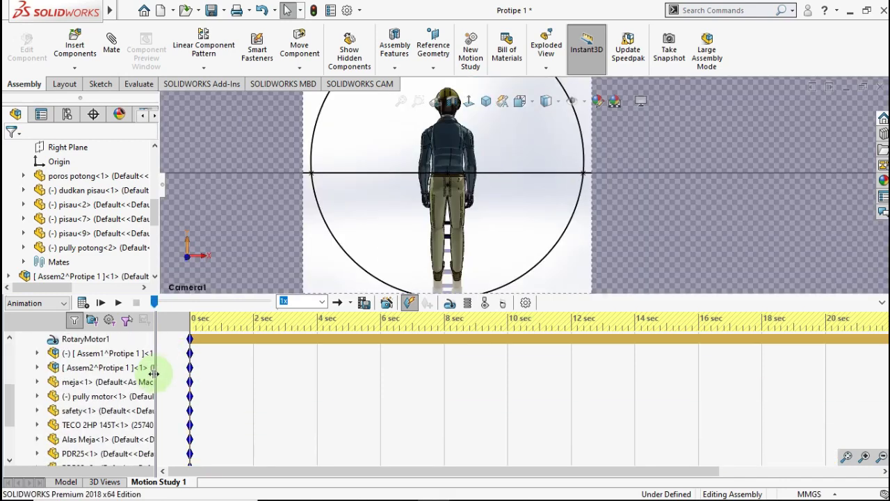
scroll(222, 382, up, 3)
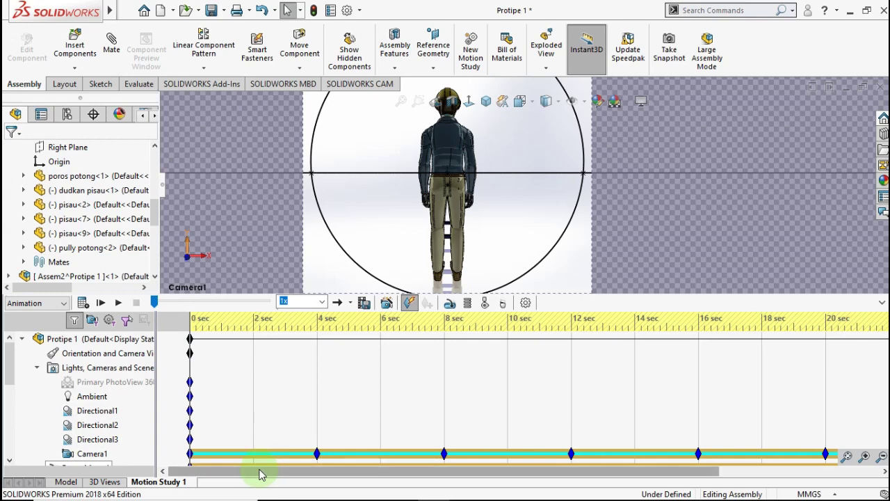
mouse_move(258, 472)
mouse_down()
mouse_move(362, 475)
mouse_move(258, 475)
mouse_up()
scroll(217, 392, down, 3)
scroll(217, 391, down, 3)
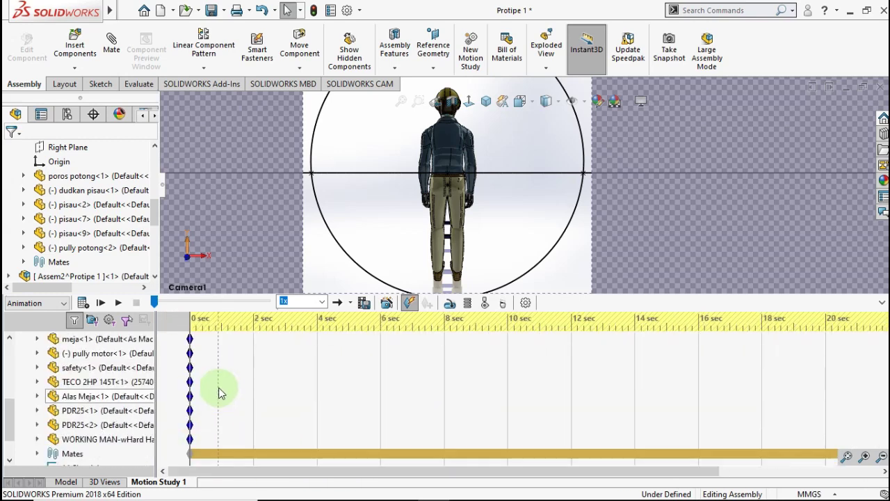
scroll(218, 393, up, 3)
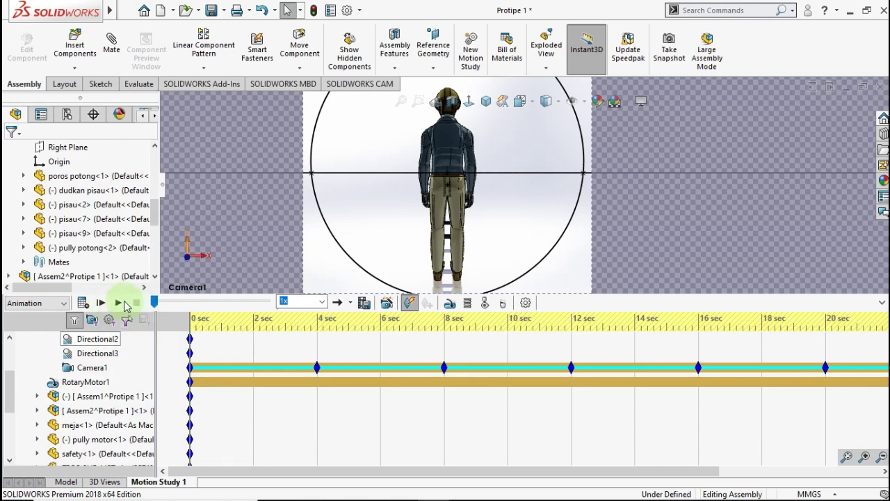
Play Motion Study 1 from the start through to the 24 sec end
click(120, 305)
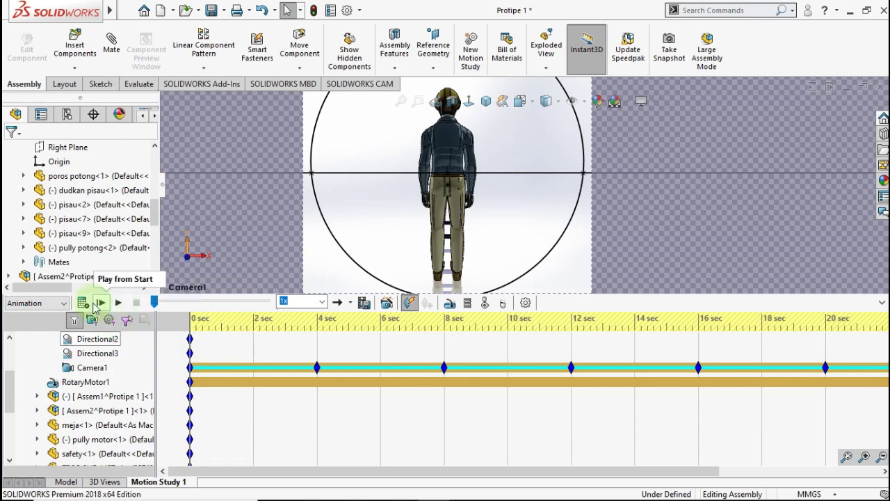
click(117, 303)
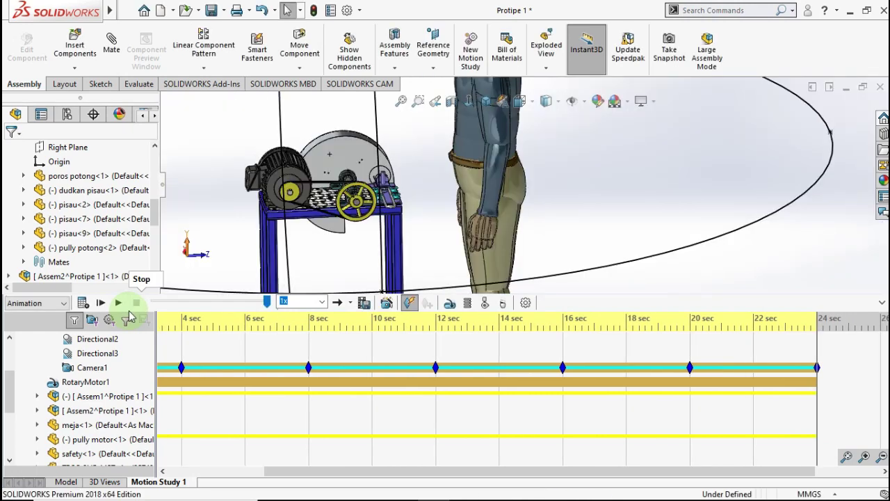
Make the 24 sec view key look through the camera
scroll(556, 368, up, 2)
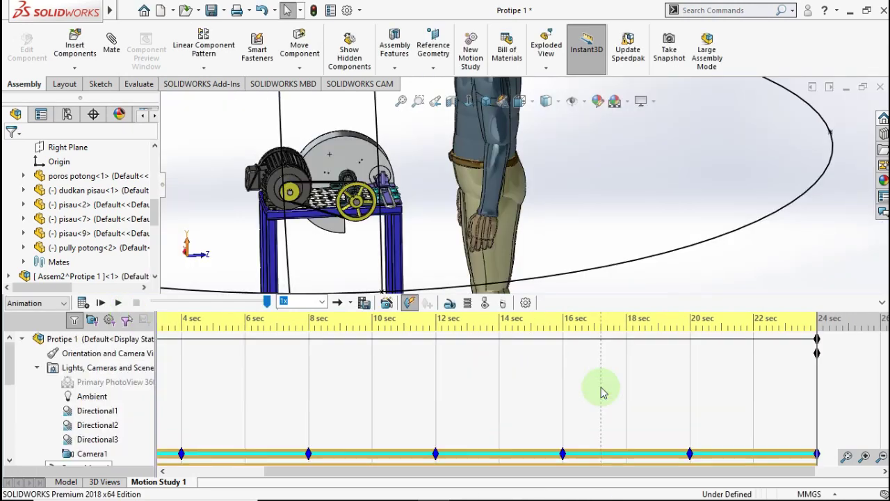
right_click(817, 353)
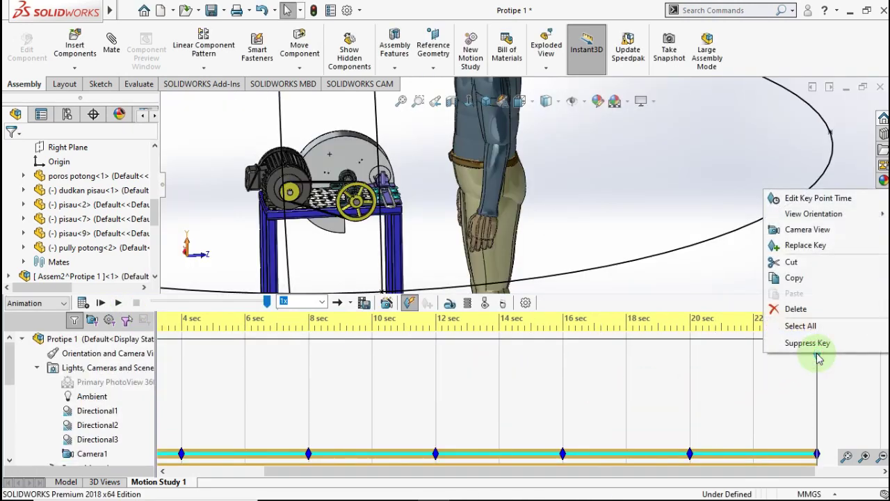
click(806, 231)
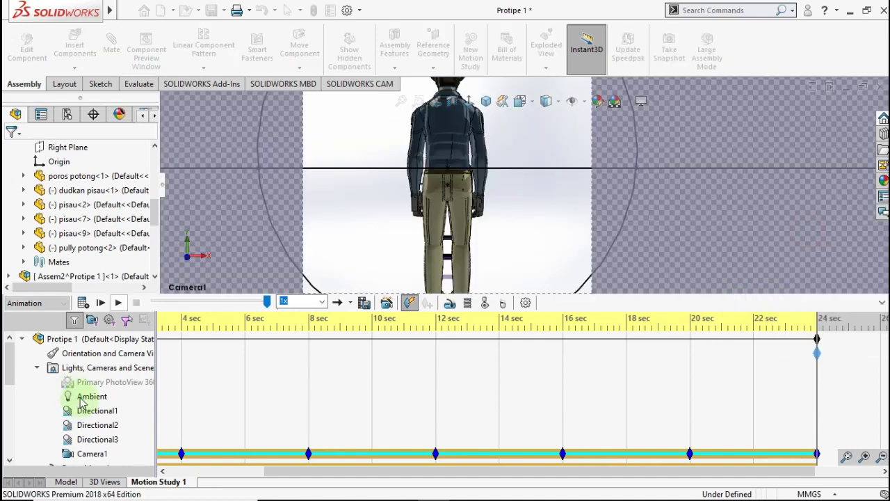
scroll(80, 396, down, 1)
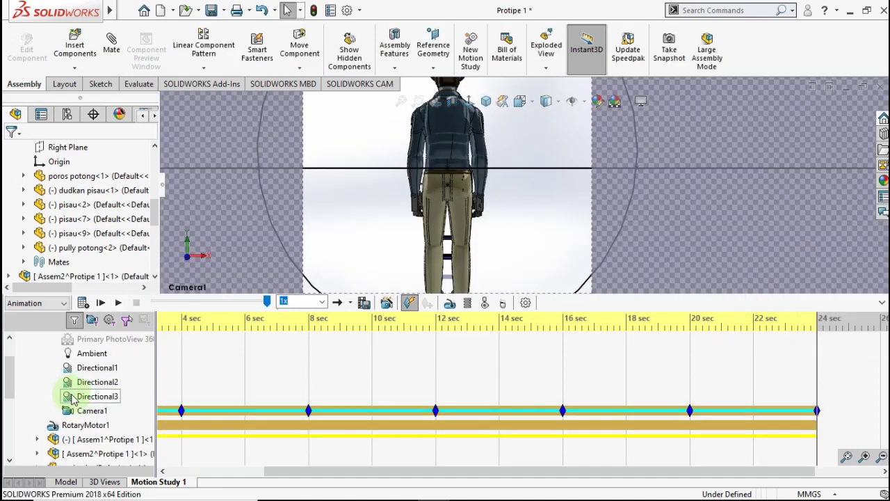
scroll(119, 429, down, 1)
scroll(119, 429, down, 1)
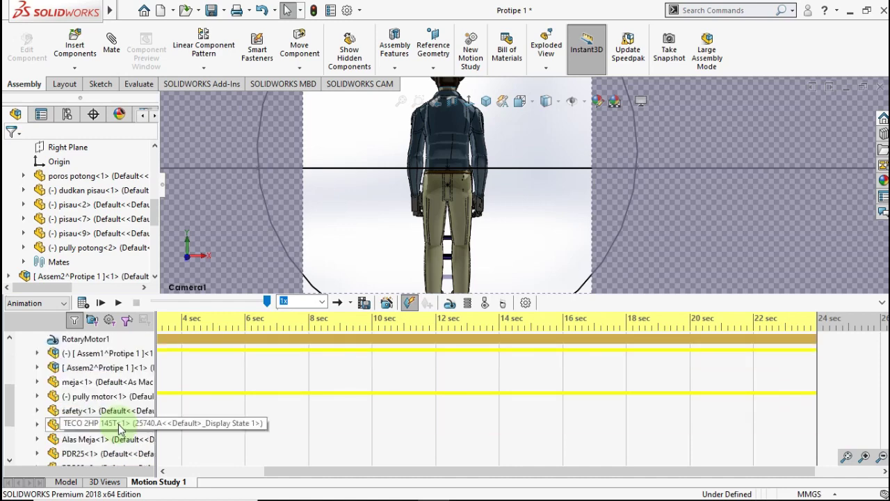
scroll(295, 368, up, 3)
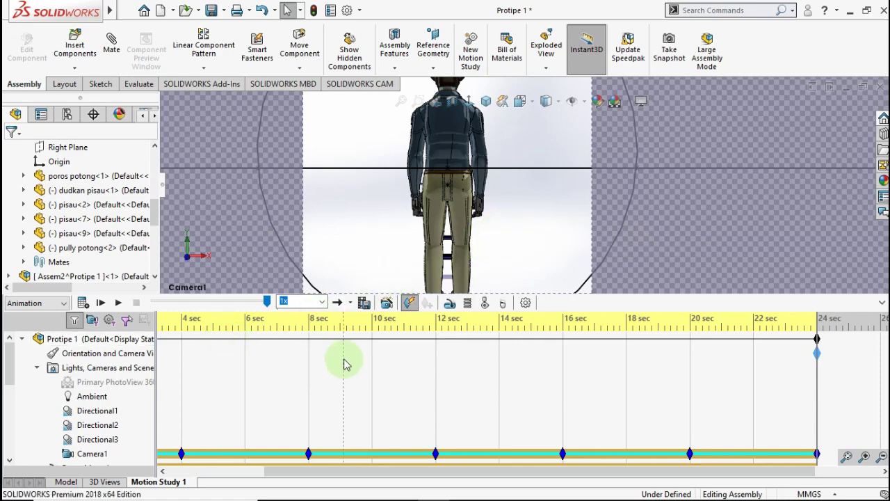
Move the time bar to 8 sec, then back to the 4 sec mark
scroll(397, 364, down, 1)
scroll(398, 366, down, 1)
scroll(399, 367, down, 2)
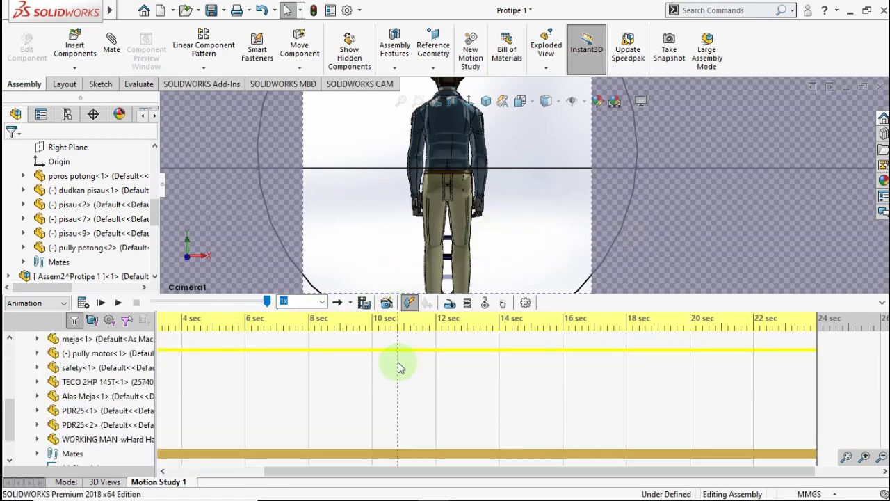
scroll(390, 361, up, 2)
scroll(96, 422, down, 1)
scroll(78, 423, down, 1)
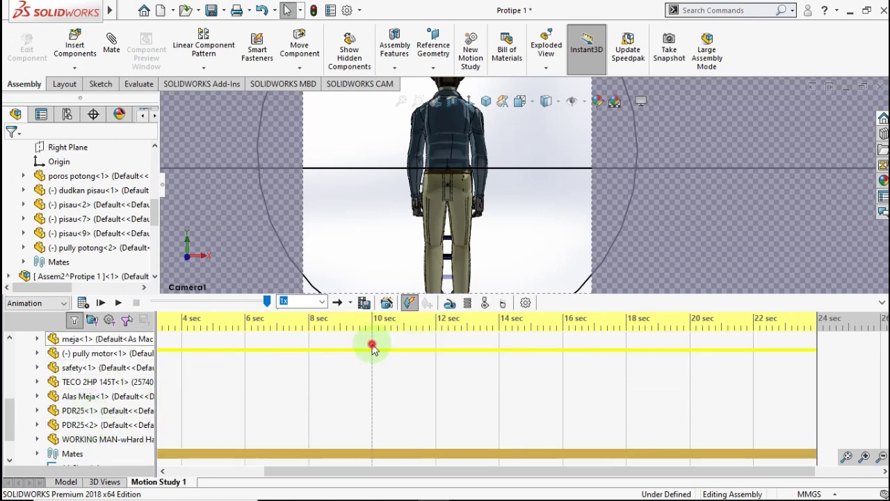
scroll(397, 351, up, 2)
scroll(397, 351, up, 1)
scroll(397, 351, down, 1)
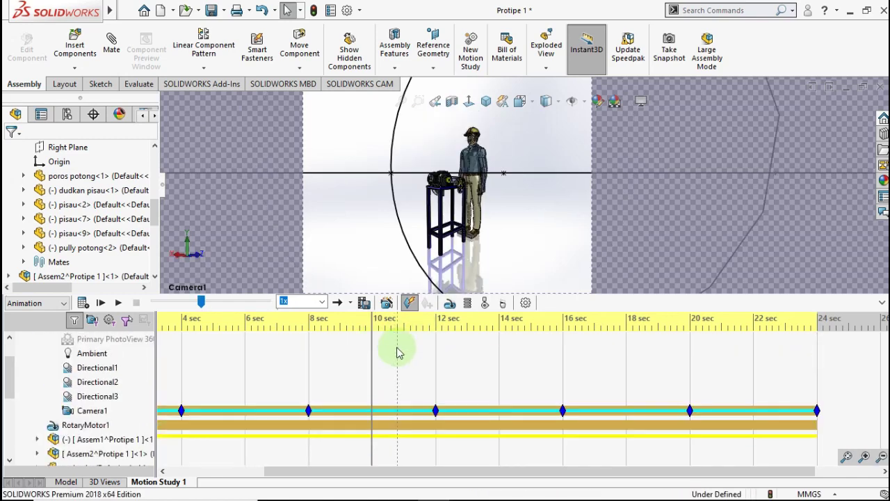
click(308, 362)
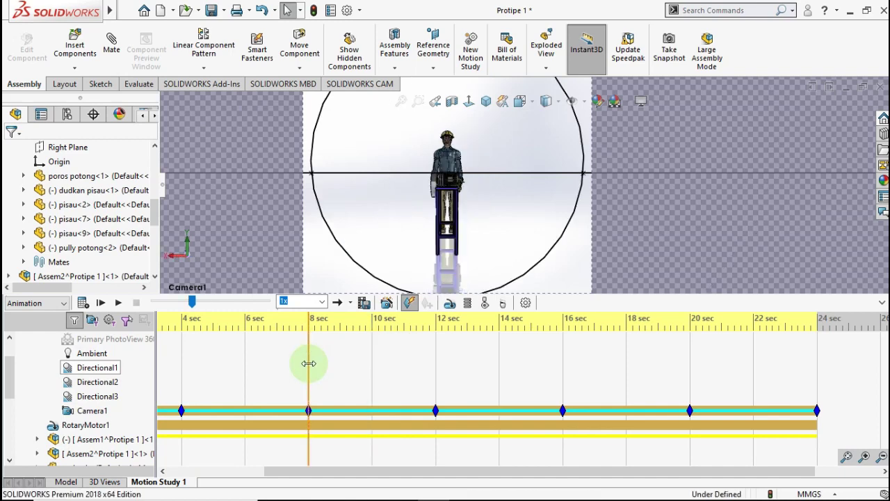
click(183, 371)
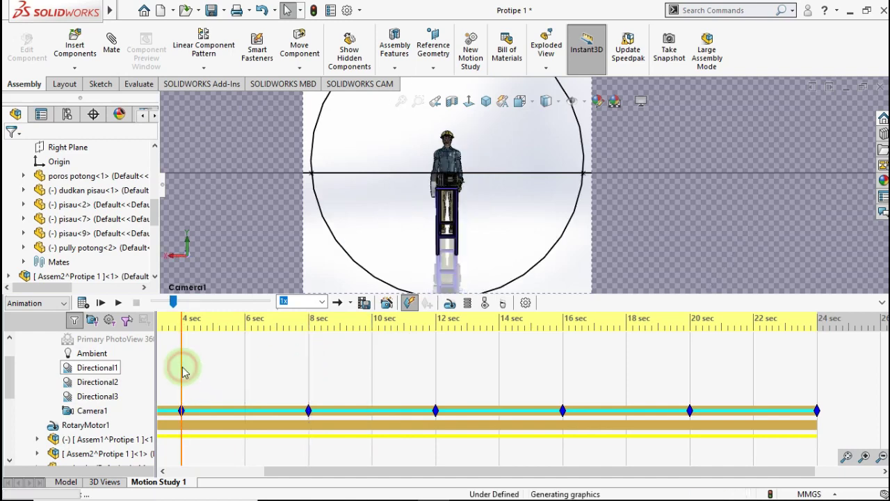
scroll(221, 385, down, 2)
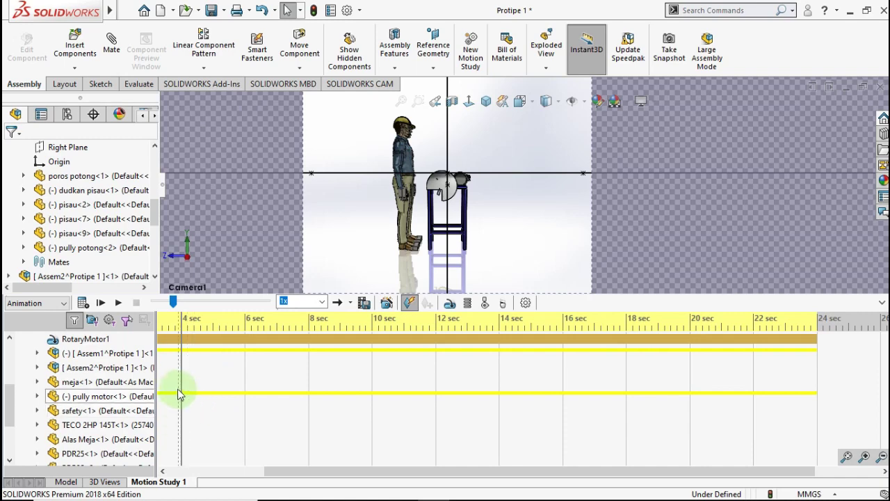
Add safety cover keys at 4 sec and 6 sec
click(121, 412)
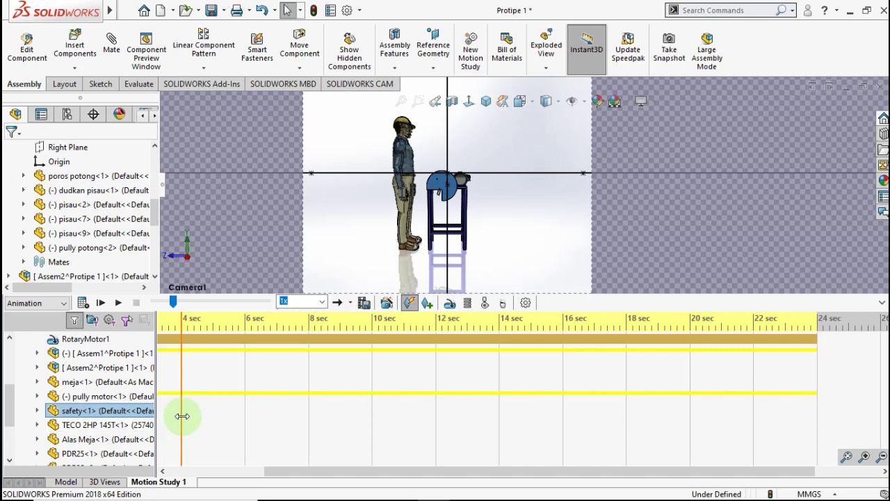
right_click(181, 414)
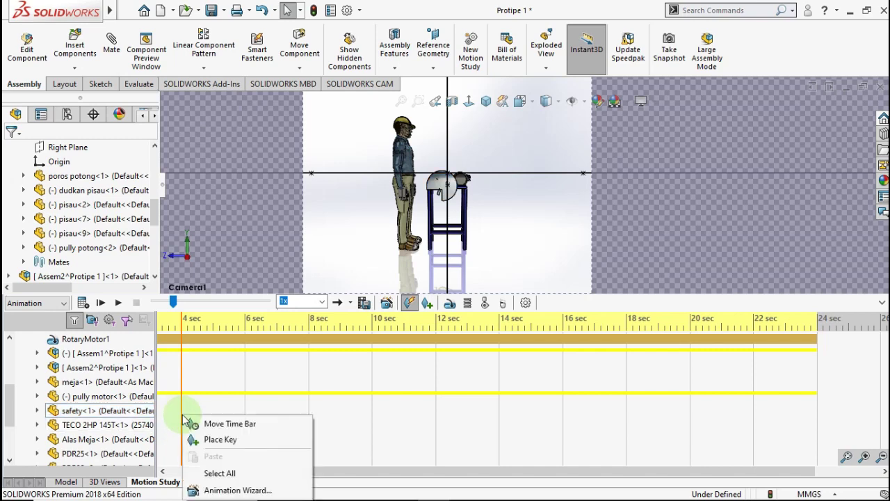
click(208, 439)
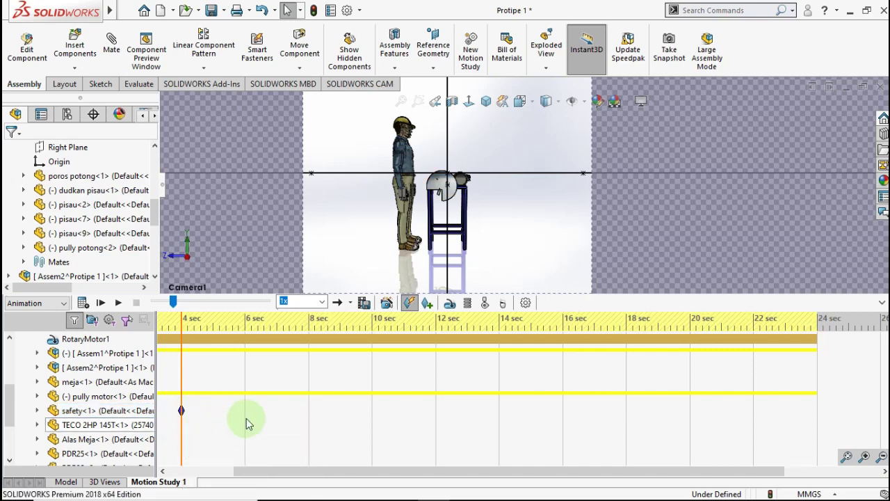
click(293, 421)
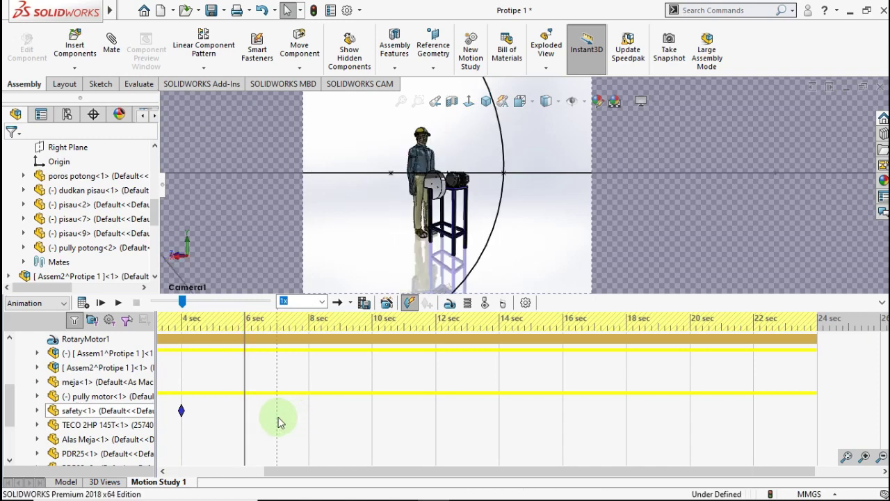
right_click(243, 413)
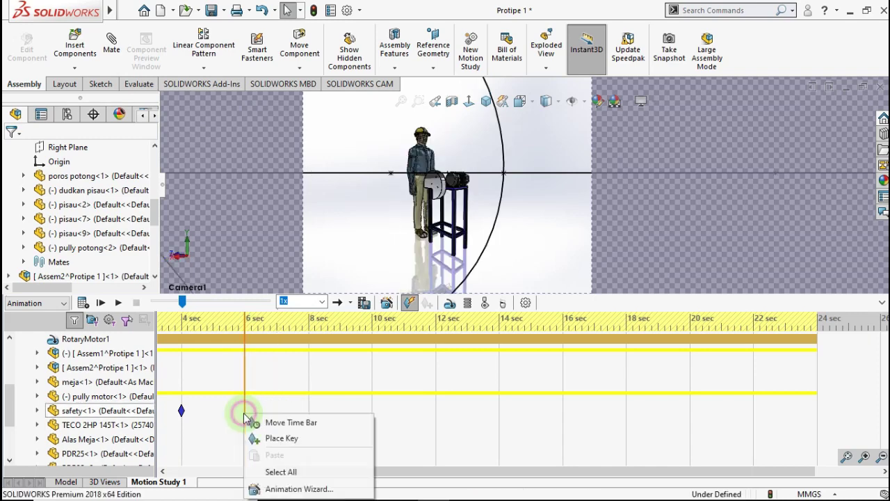
click(256, 438)
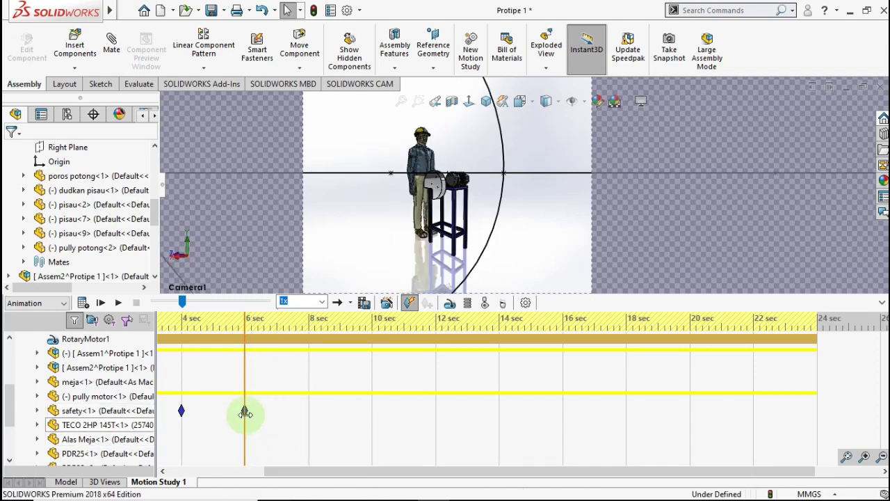
Apply Change Transparency to the safety cover between 4 and 6 sec
right_click(244, 411)
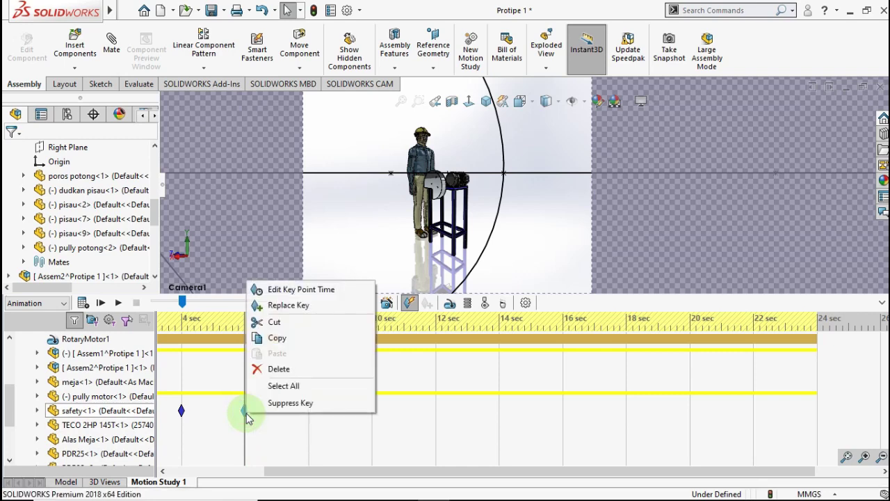
click(146, 415)
right_click(146, 415)
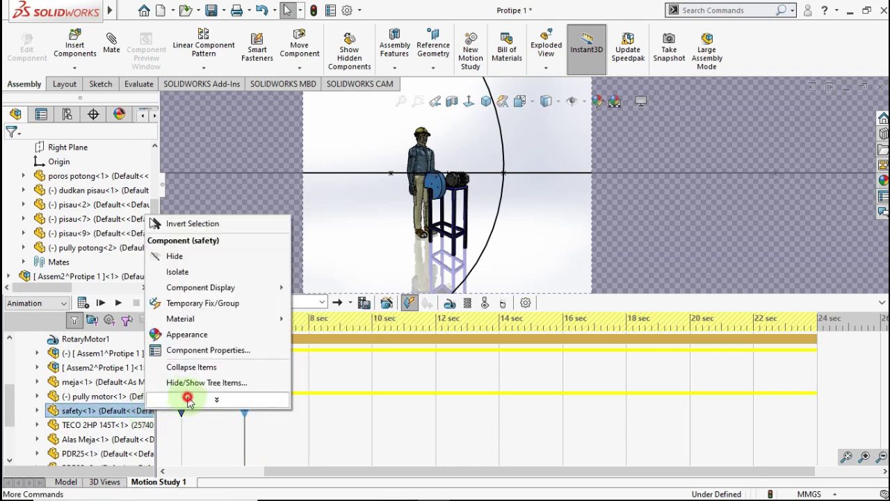
click(188, 399)
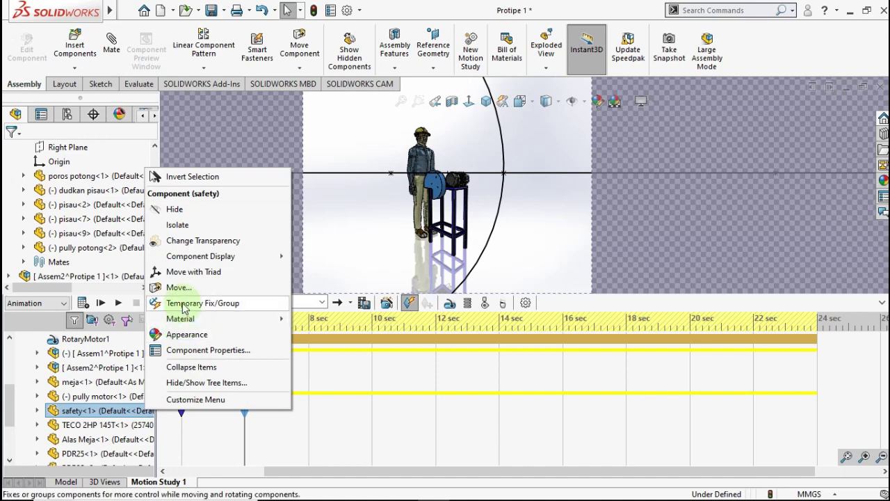
click(184, 240)
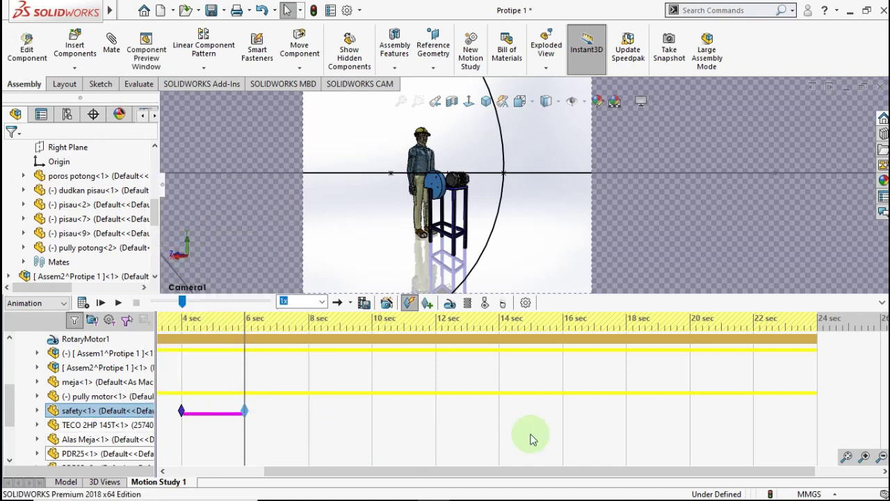
Add a safety cover key at exactly 20 sec
click(628, 425)
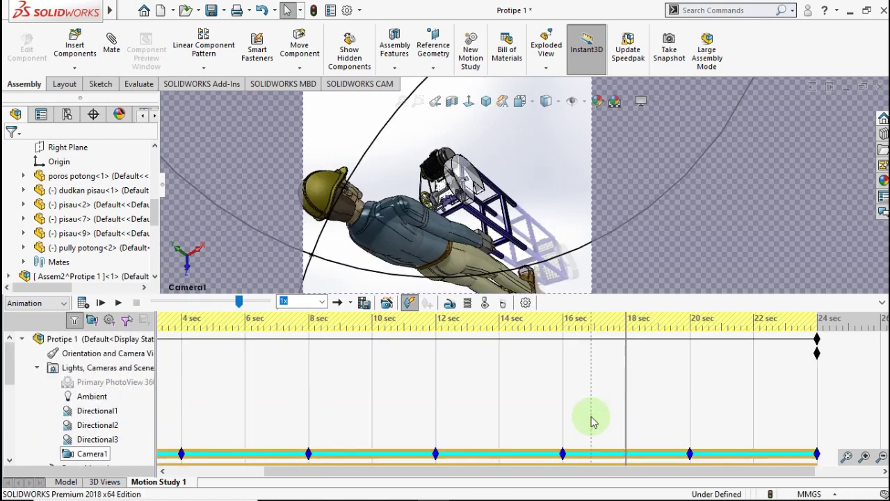
scroll(592, 417, up, 3)
click(563, 411)
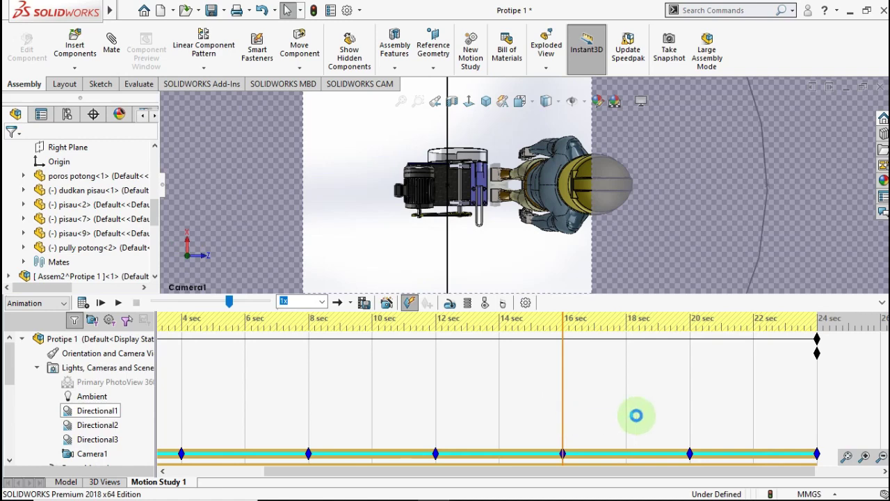
scroll(653, 416, down, 2)
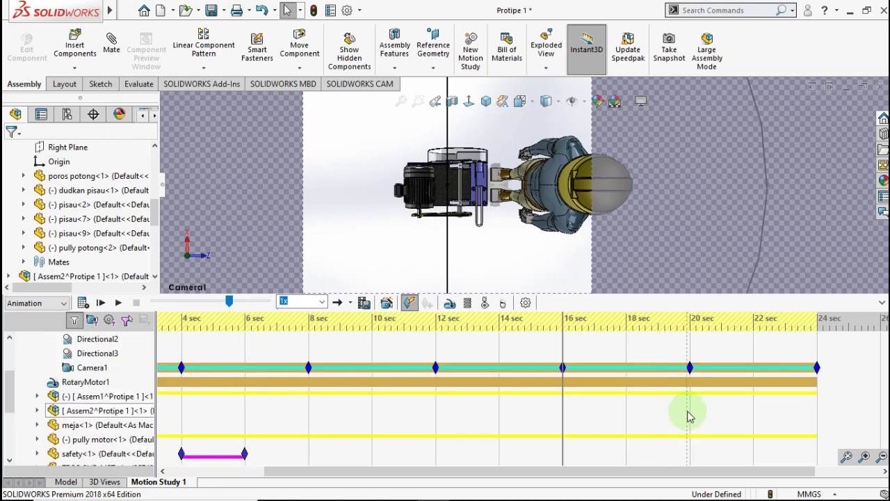
click(690, 431)
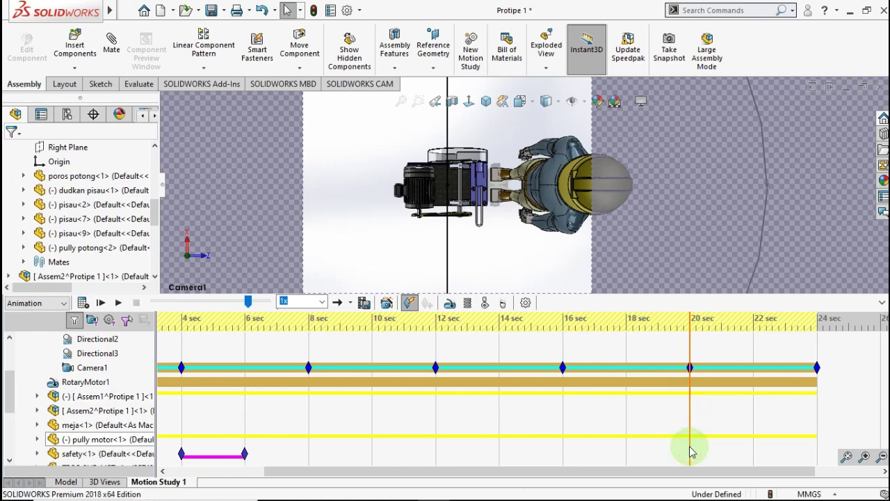
click(689, 447)
right_click(689, 451)
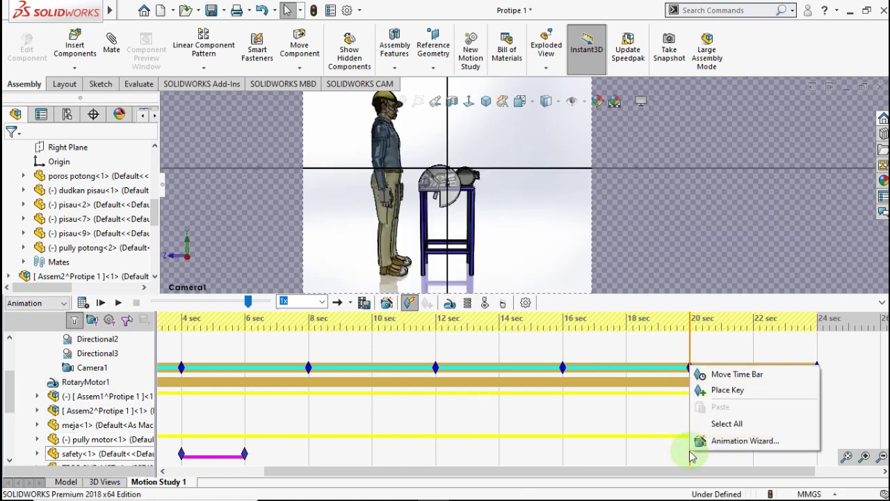
click(688, 453)
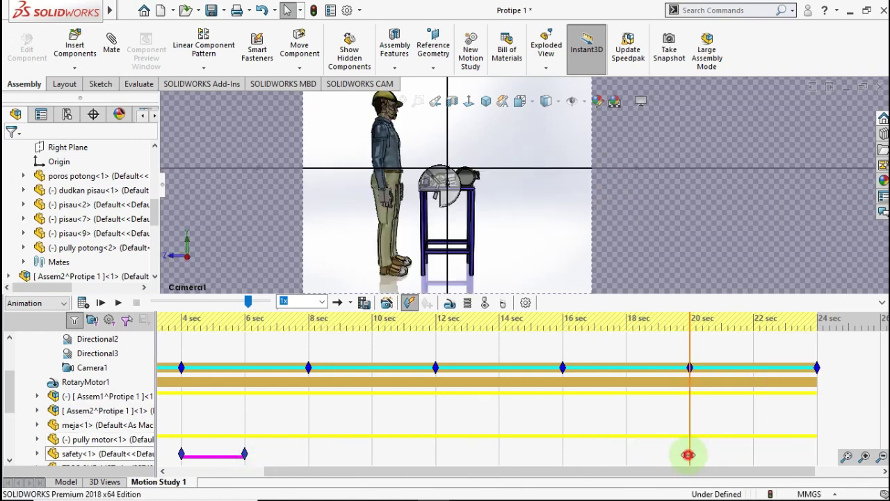
scroll(692, 458, down, 1)
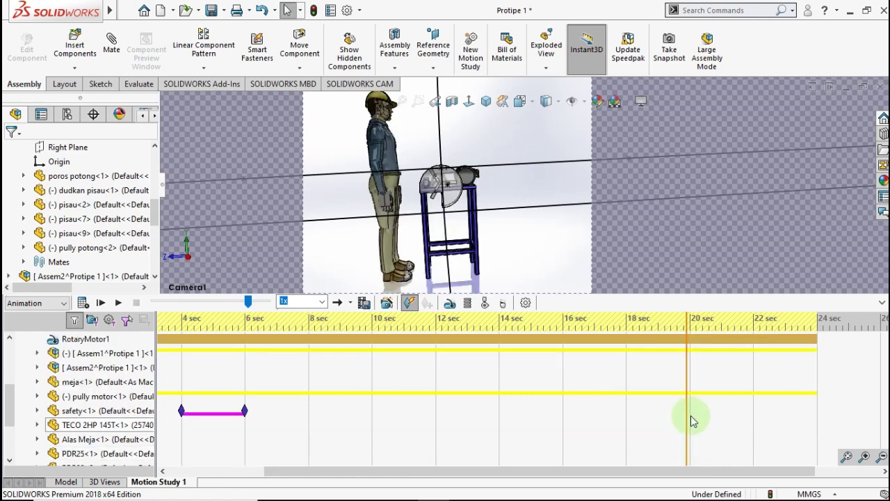
drag(689, 412, 691, 410)
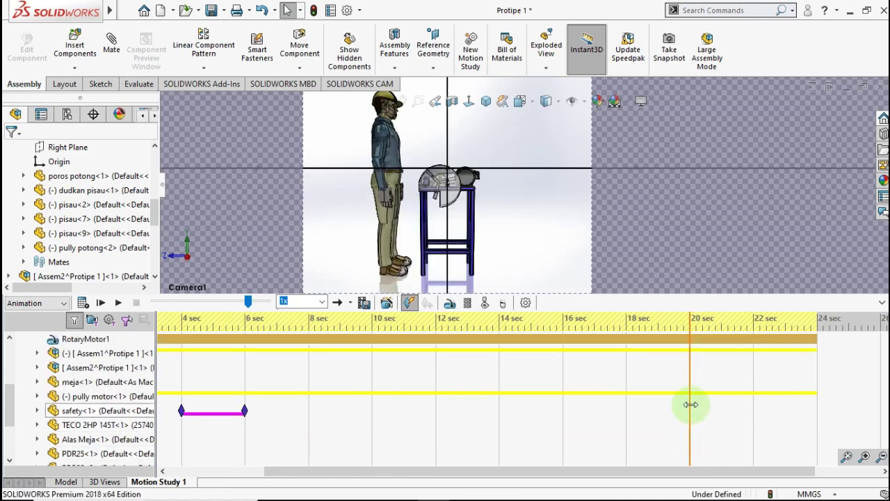
right_click(689, 407)
click(699, 433)
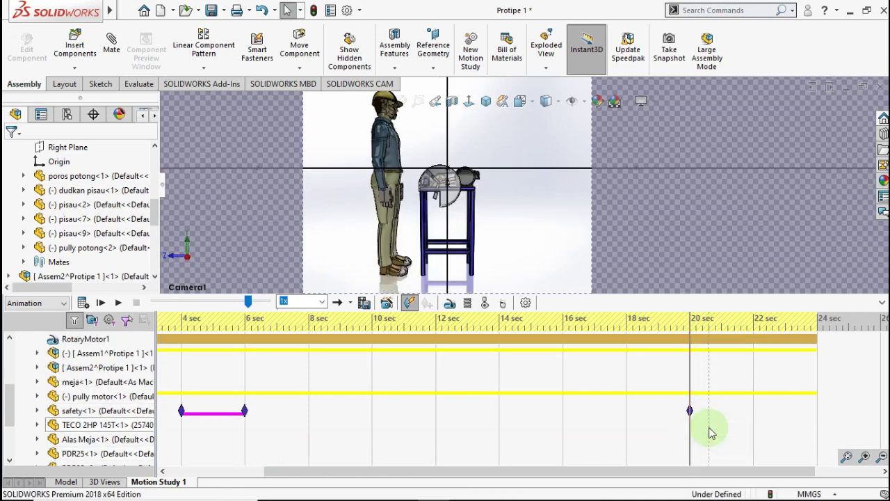
Add a 22 sec key, change the cover's transparency over 20–22 sec, and rewind
click(754, 413)
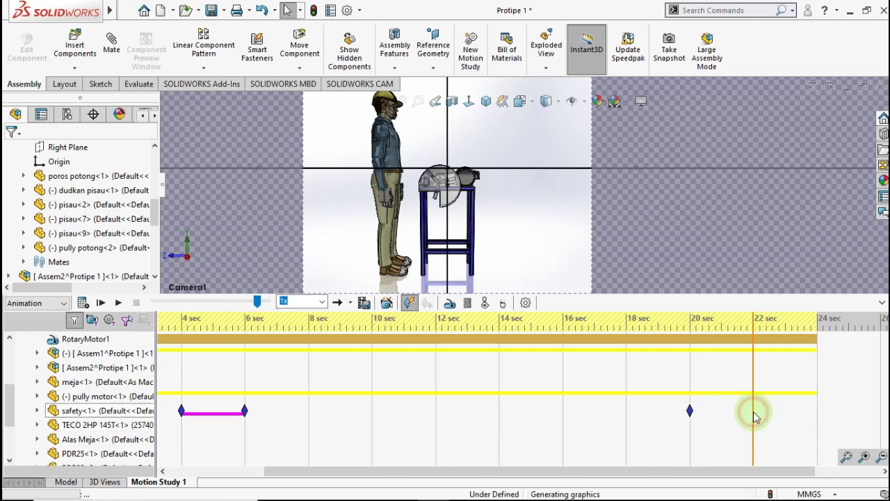
right_click(754, 413)
click(769, 437)
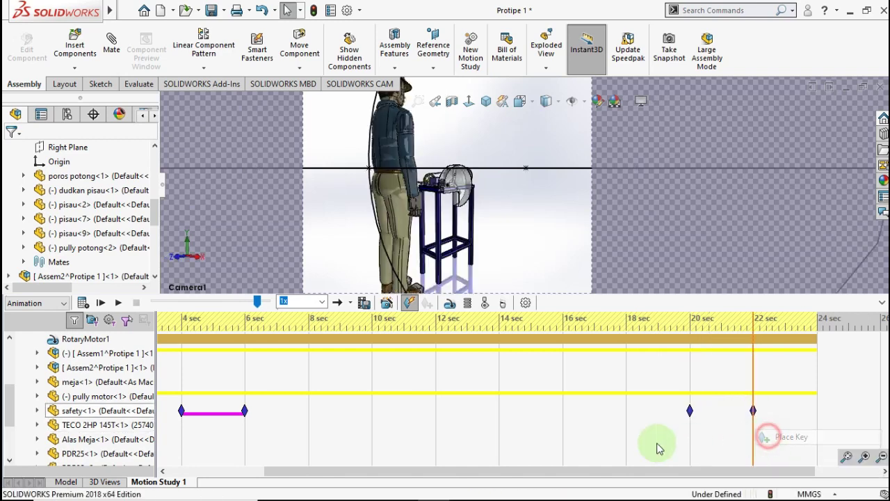
right_click(95, 415)
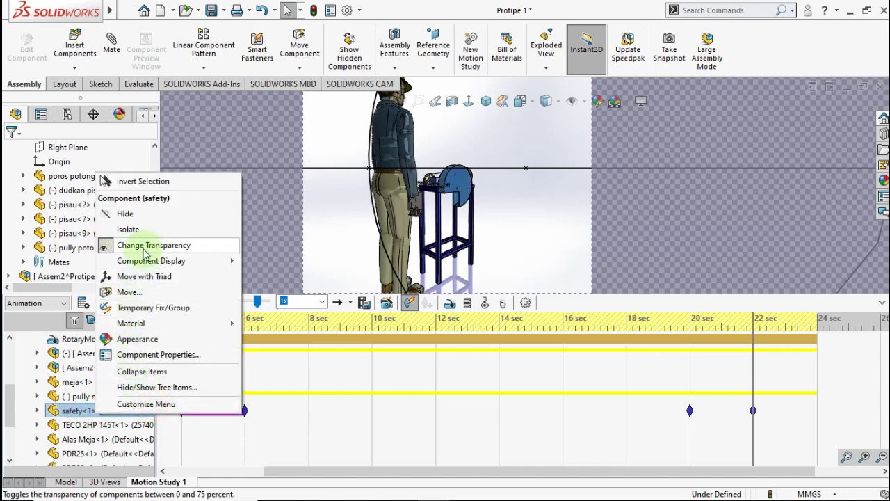
click(142, 245)
scroll(706, 387, up, 3)
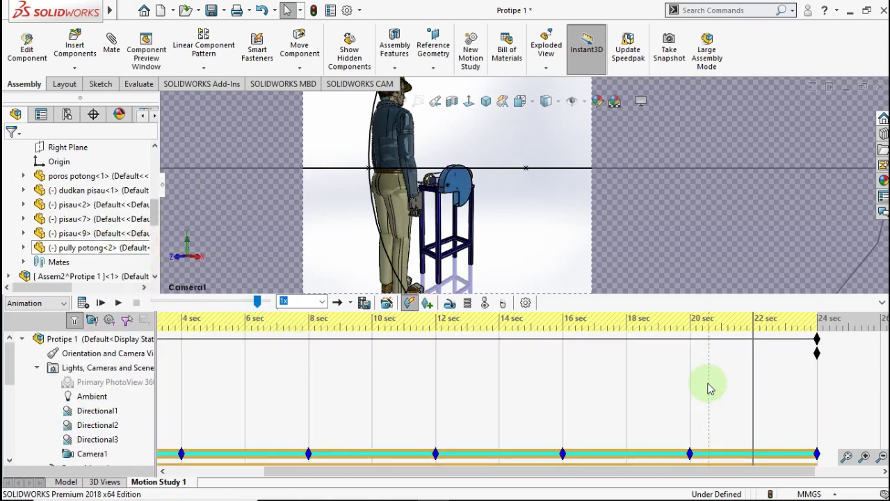
scroll(709, 385, down, 2)
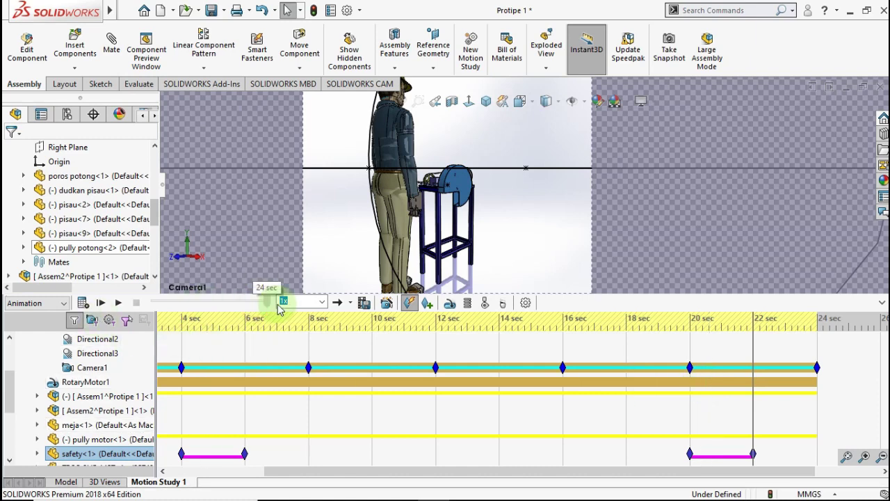
drag(258, 302, 156, 301)
Play the motion study from the start and check the frame at 10 sec
click(118, 303)
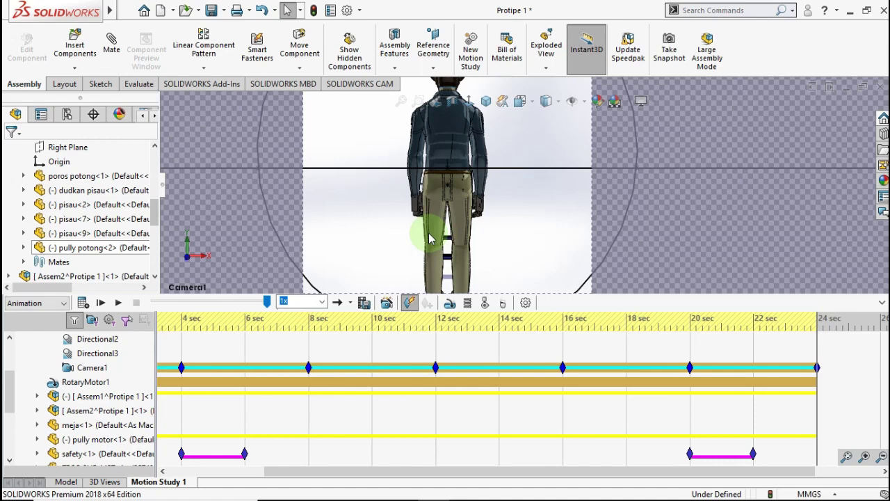
click(376, 324)
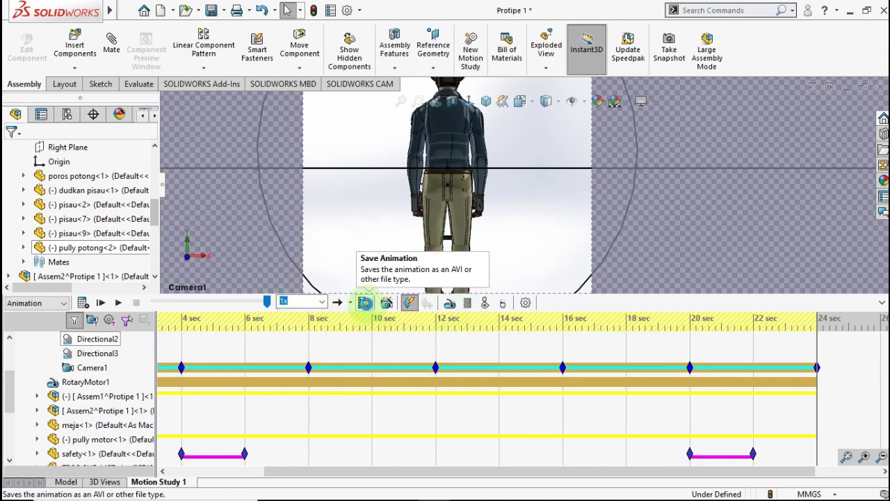
Save the animation as AVI 'Protipe 1' at 1920×1080, 15 fps, accepting codec and recalculation
click(364, 303)
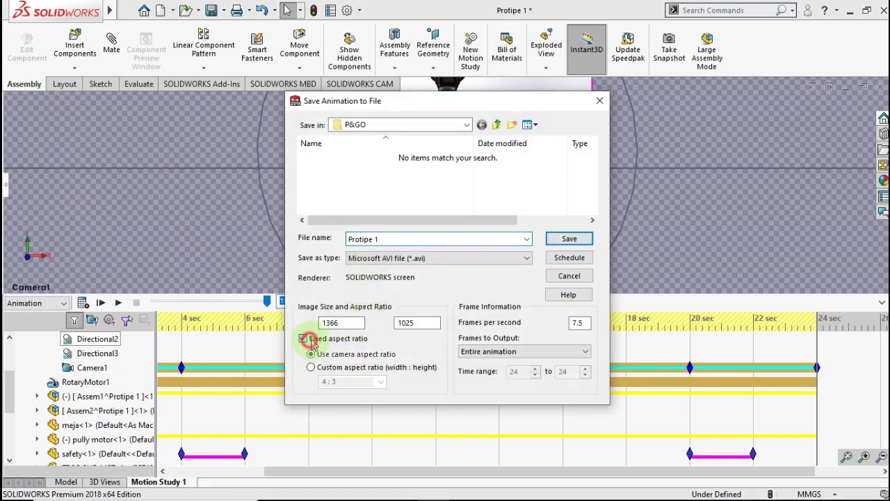
click(304, 338)
double_click(363, 322)
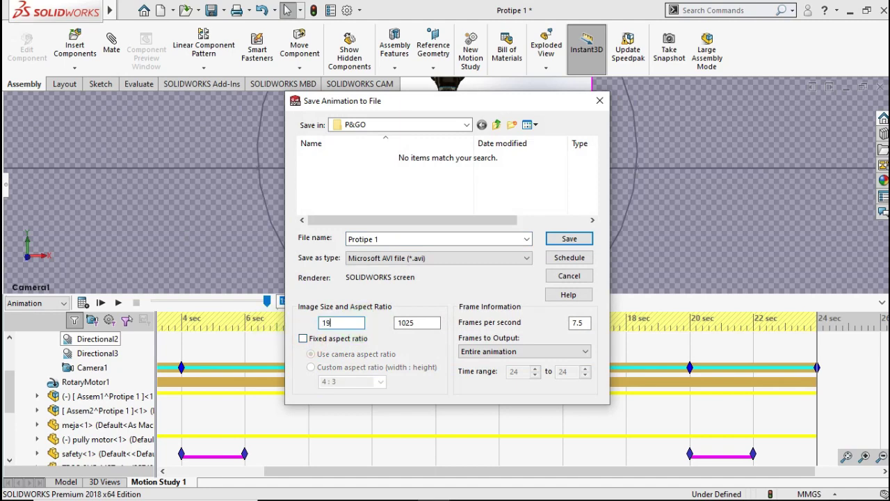
double_click(410, 323)
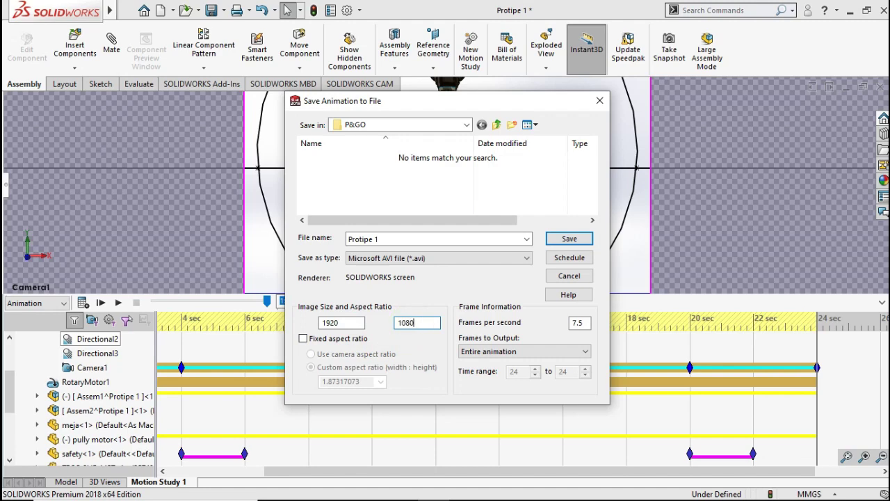
double_click(579, 324)
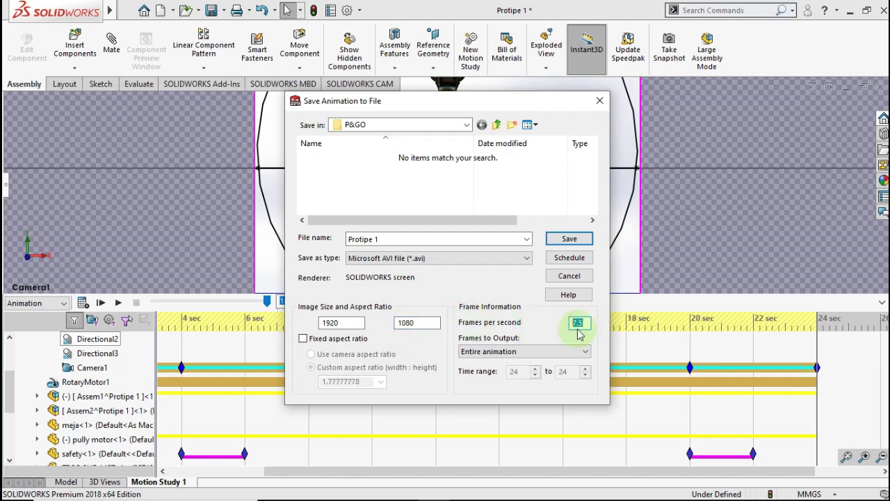
click(570, 238)
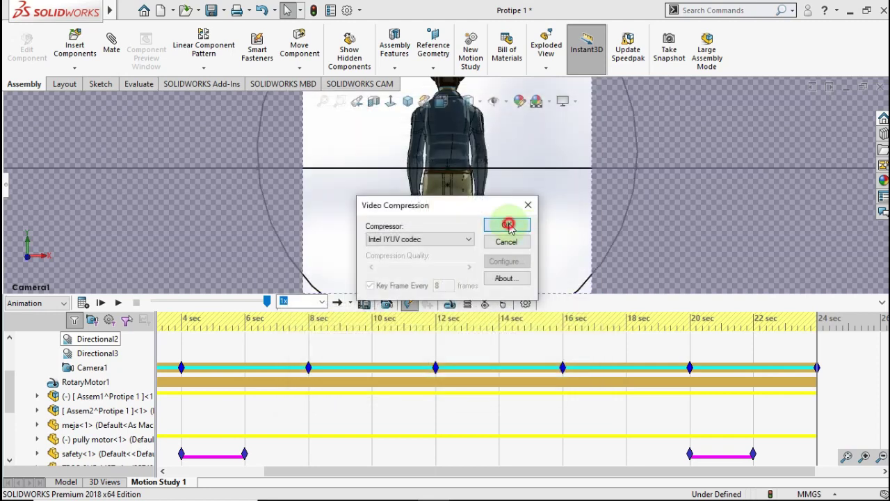
click(508, 224)
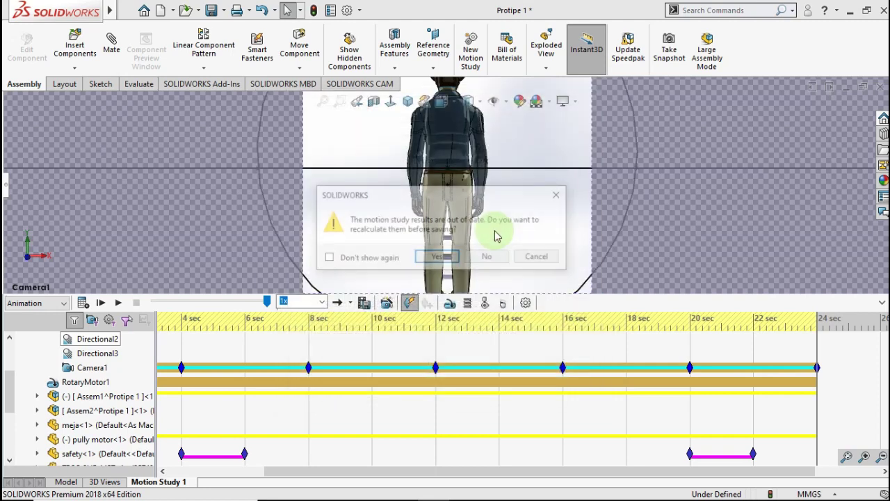
click(439, 259)
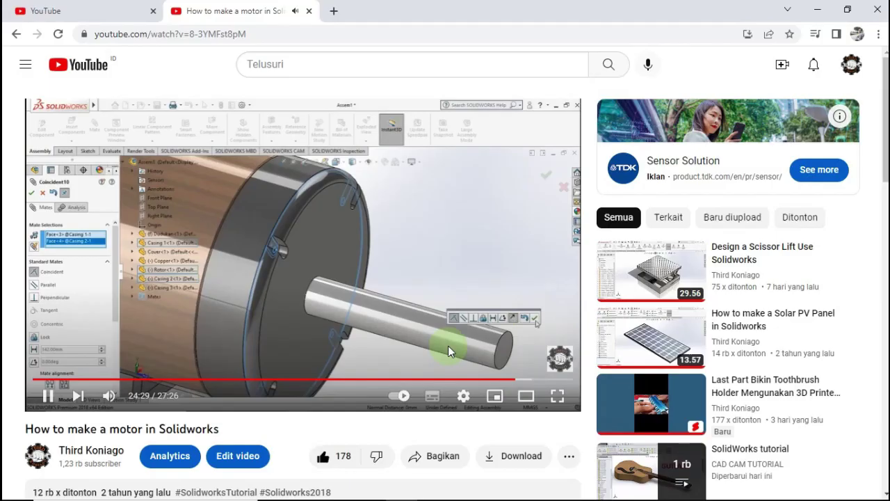
Open Super Thanks on the motor tutorial video and slide the amount to Rp 5.000.000,00
click(568, 456)
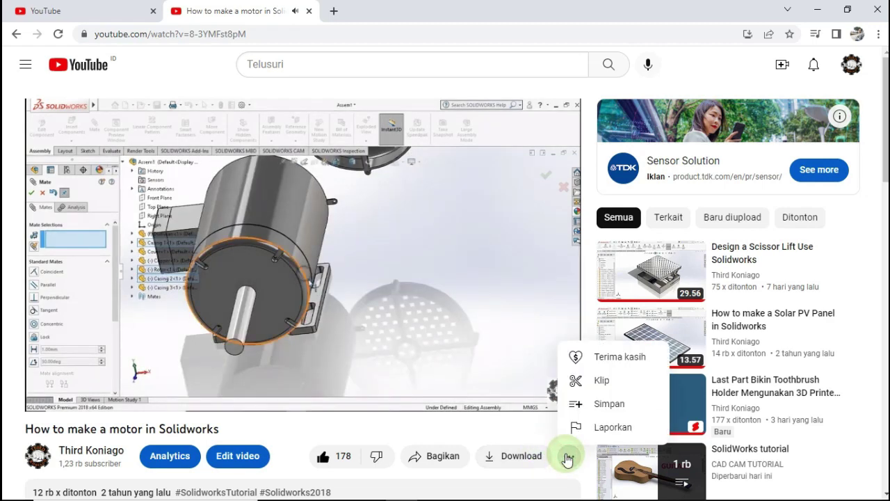
click(613, 365)
mouse_move(651, 336)
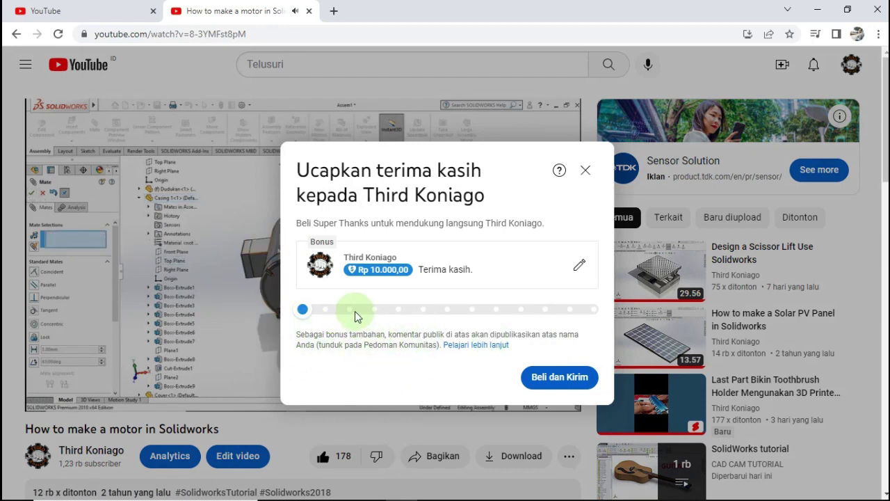
click(326, 309)
click(350, 310)
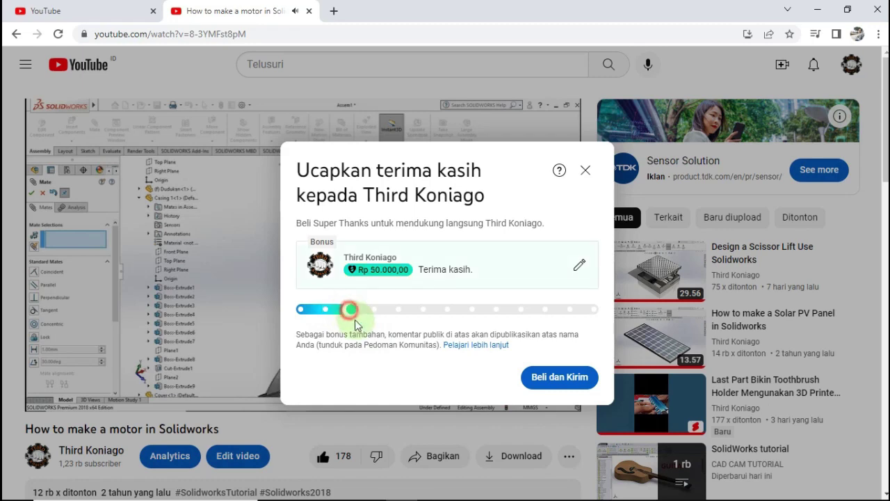
click(375, 309)
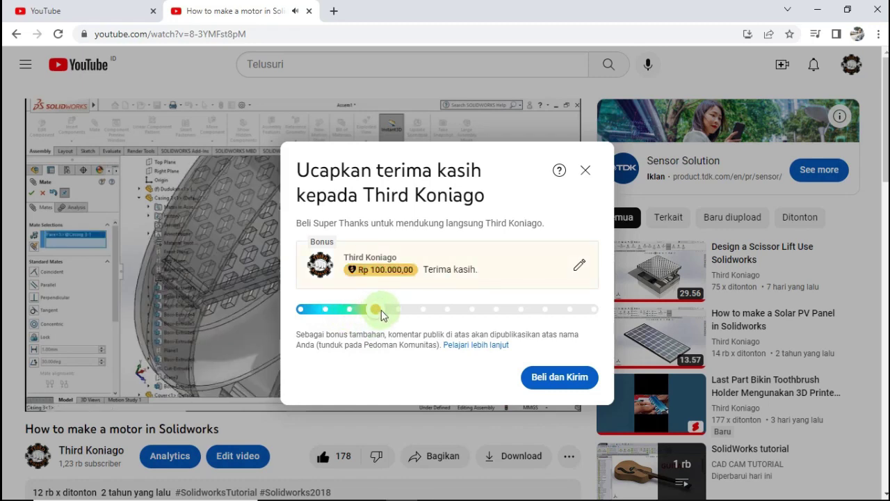
drag(395, 317, 596, 310)
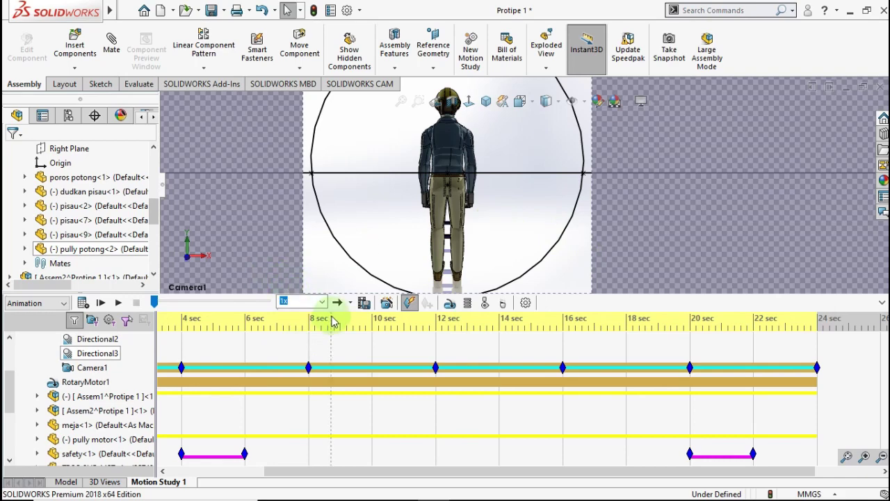
Hide Sketch4 and Sketch5 from the FeatureManager tree
drag(157, 218, 158, 252)
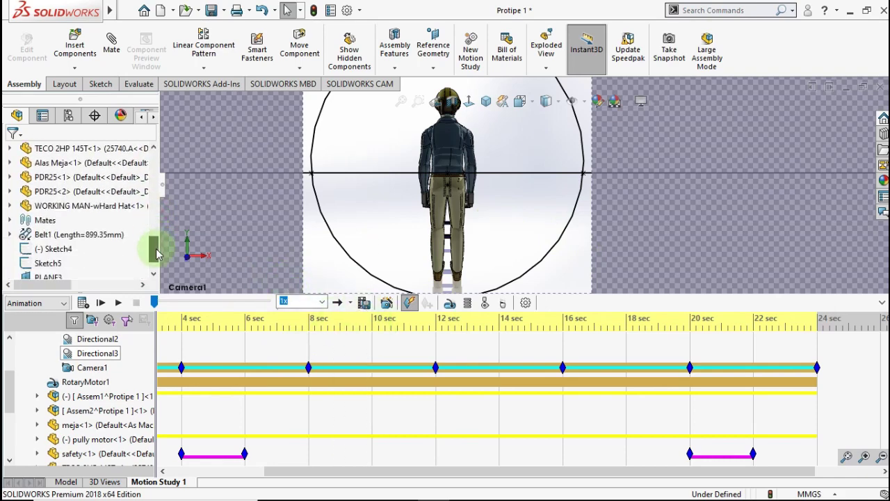
click(60, 248)
click(56, 263)
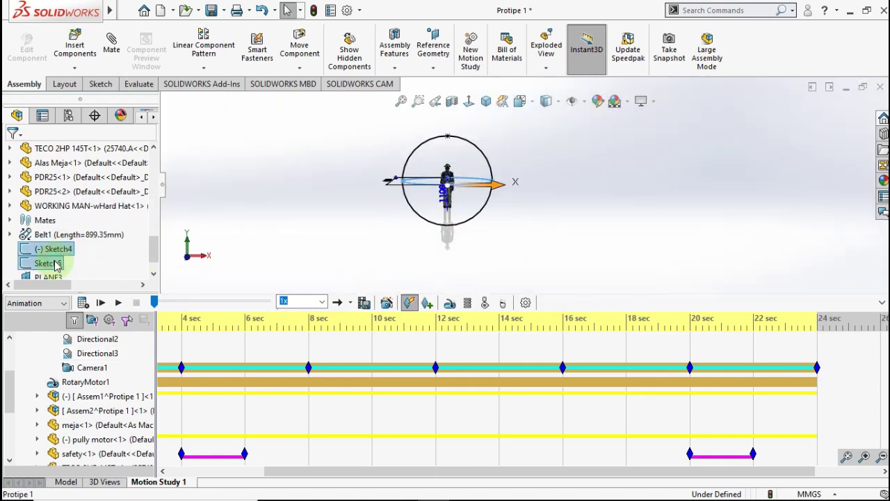
right_click(48, 264)
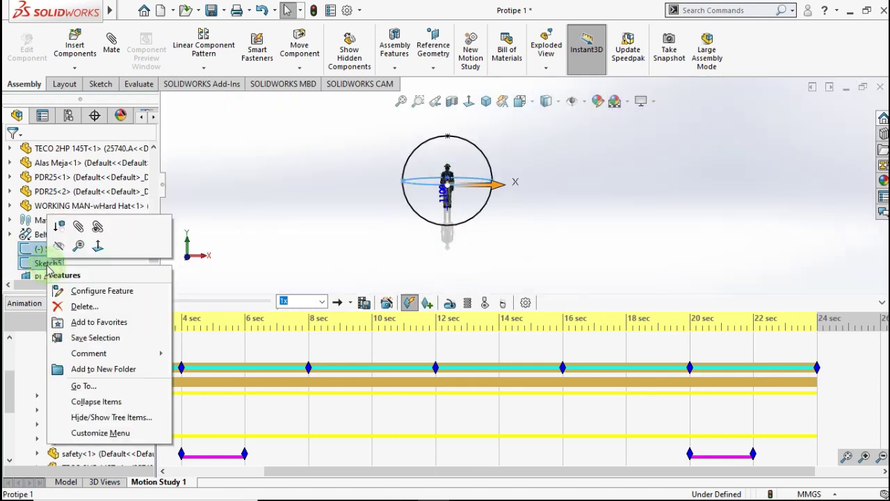
click(66, 249)
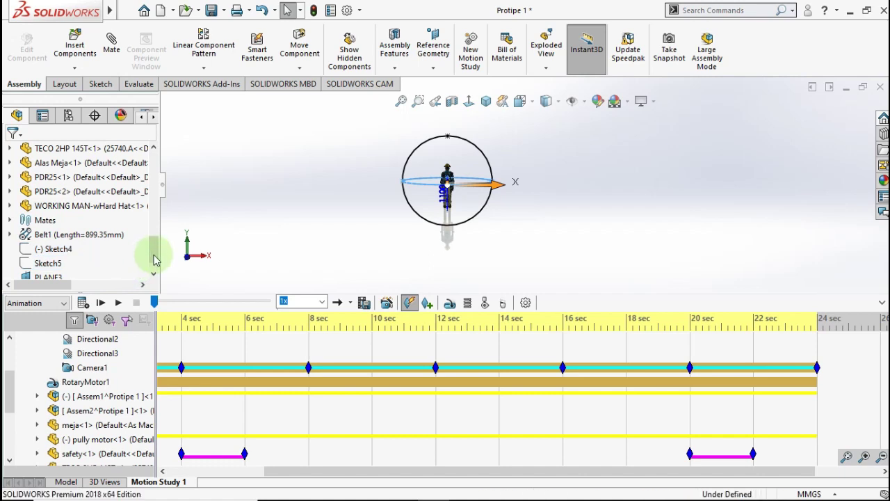
Hide Sketch6 as well, then place the time marker on the MotionManager timeline
scroll(154, 261, down, 2)
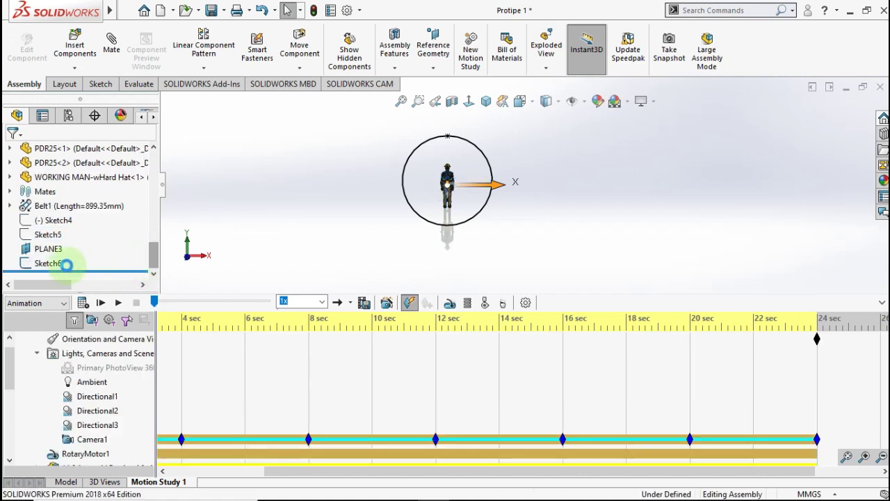
click(47, 263)
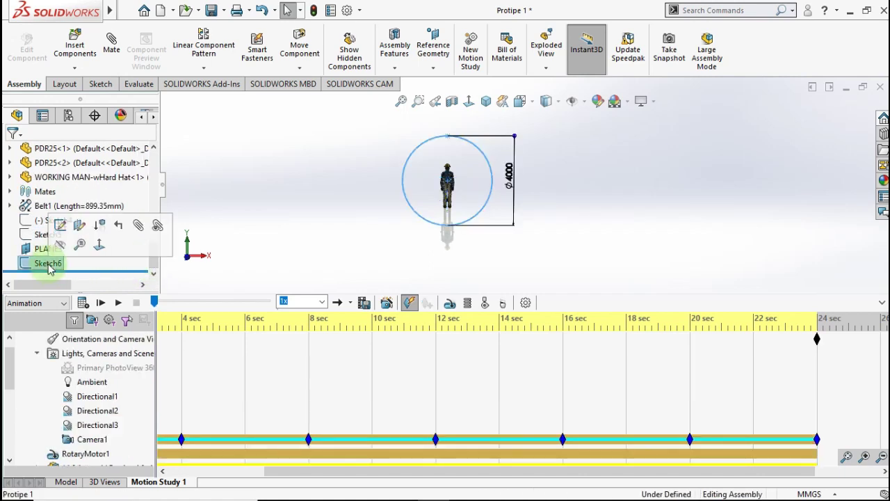
click(61, 246)
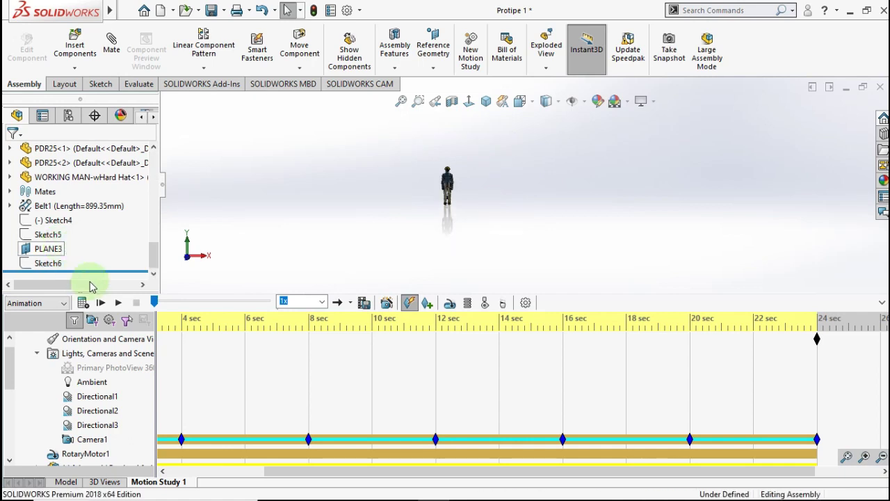
click(235, 332)
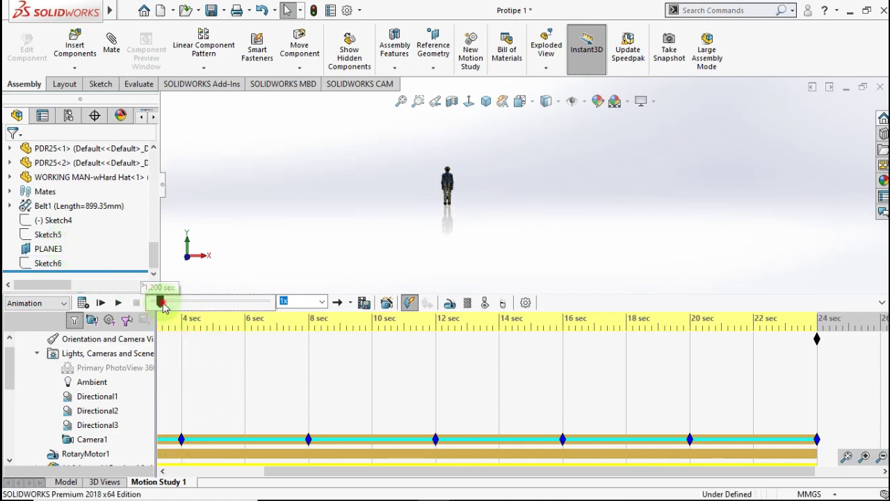
Put the time bar at about 8 seconds so the scene shows the Camera1 view
click(312, 332)
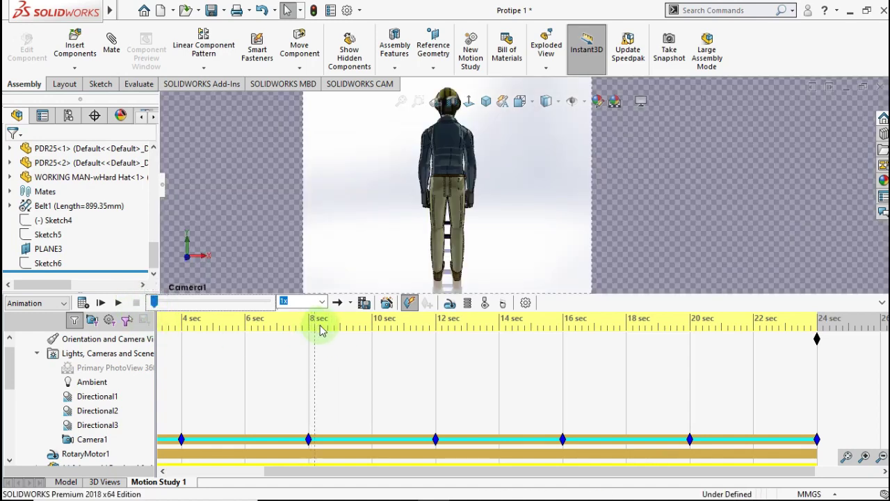